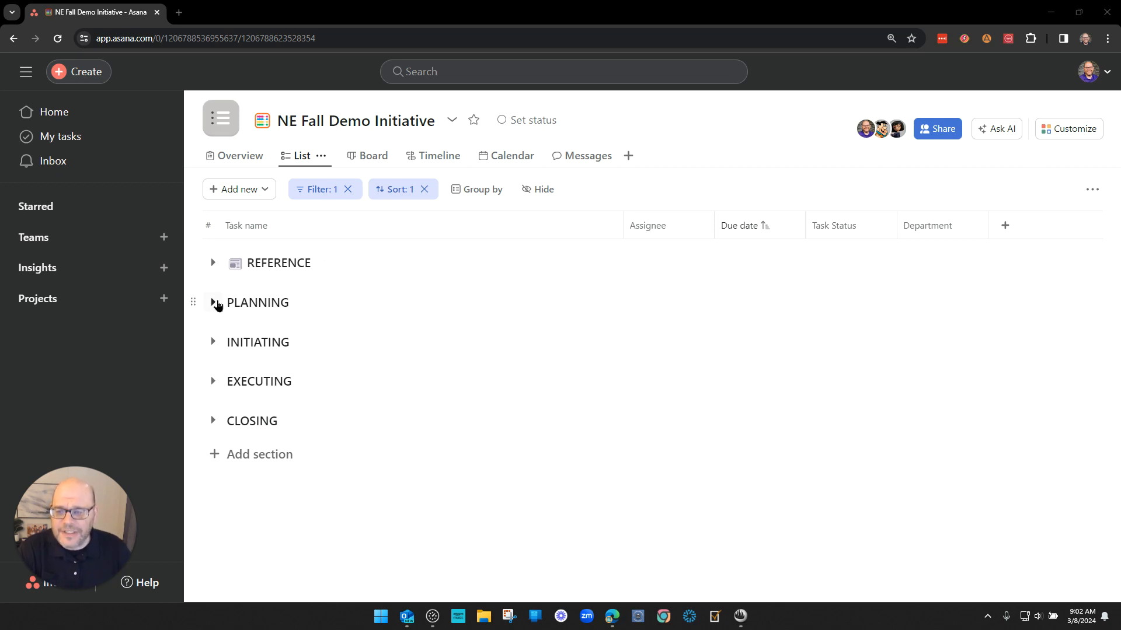
# Expand the PLANNING section and select the six tasks from "Perform feasibility study (if appropriate)" through "Invite CEO to Planning Meeting"
pyautogui.click(213, 303)
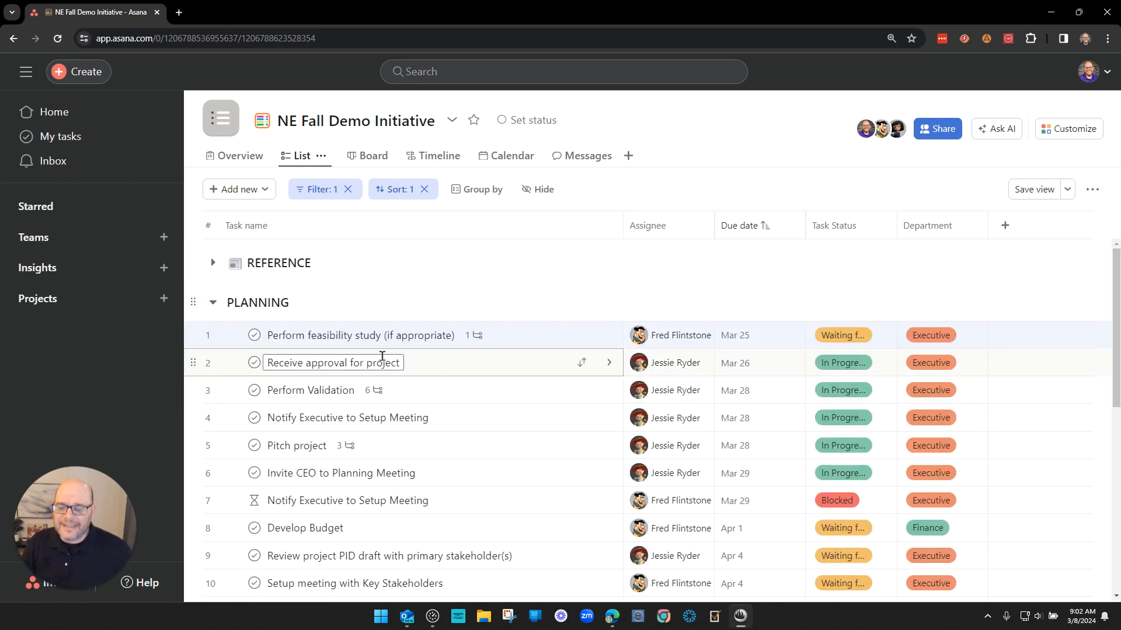
pyautogui.scroll(-1, 365, 357)
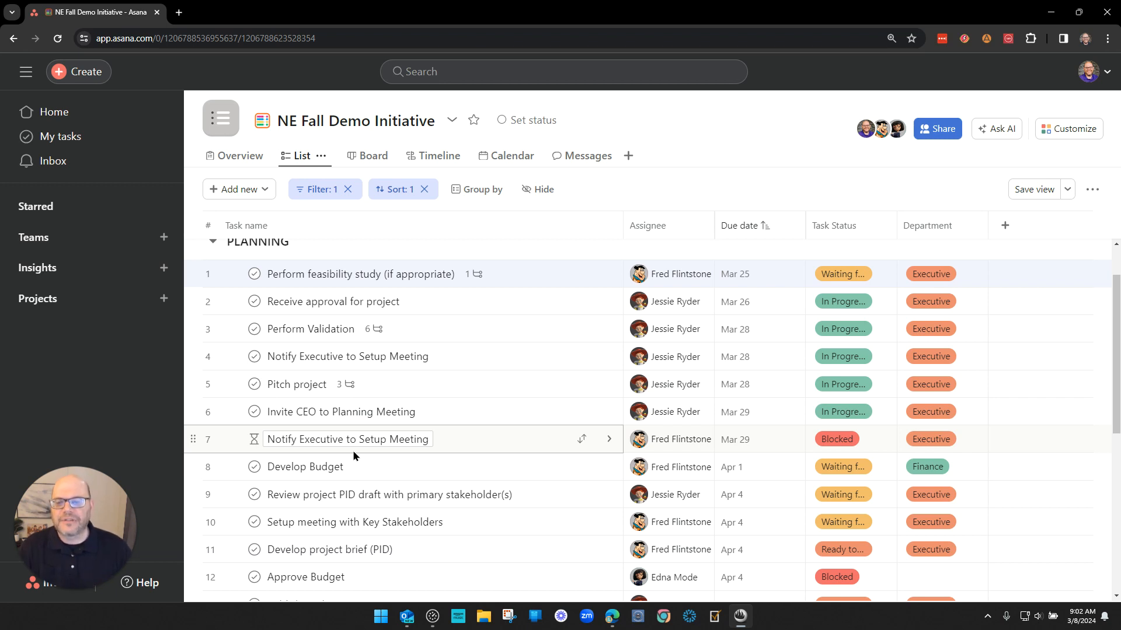
pyautogui.moveTo(286, 277); pyautogui.dragTo(354, 276)
pyautogui.click(370, 274)
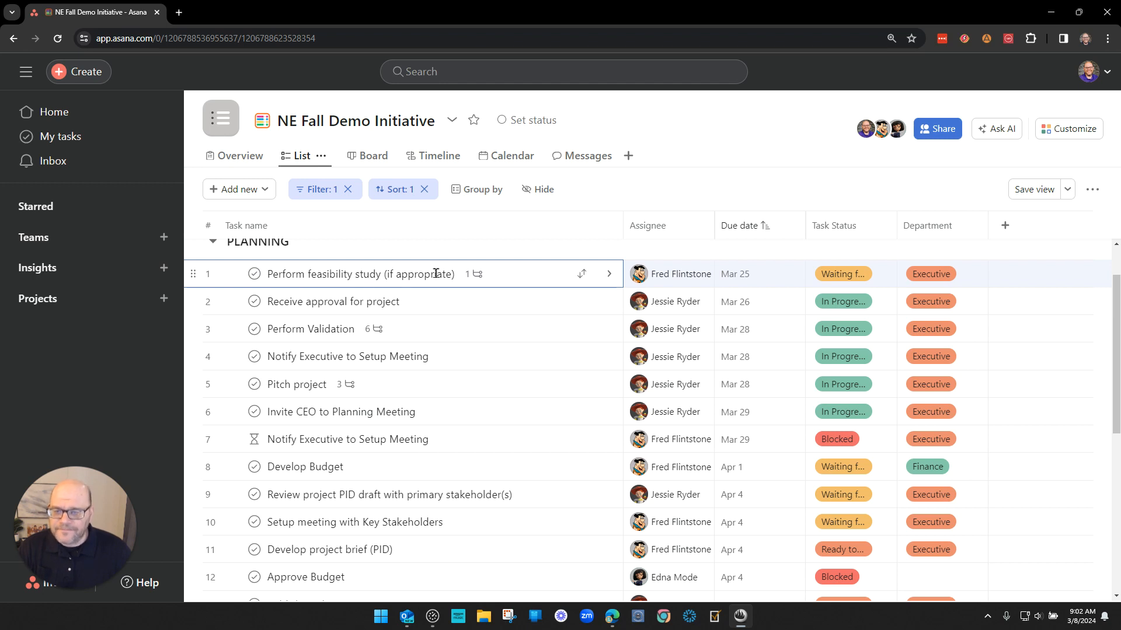
pyautogui.keyDown('shift'); pyautogui.click(305, 410); pyautogui.keyUp('shift')
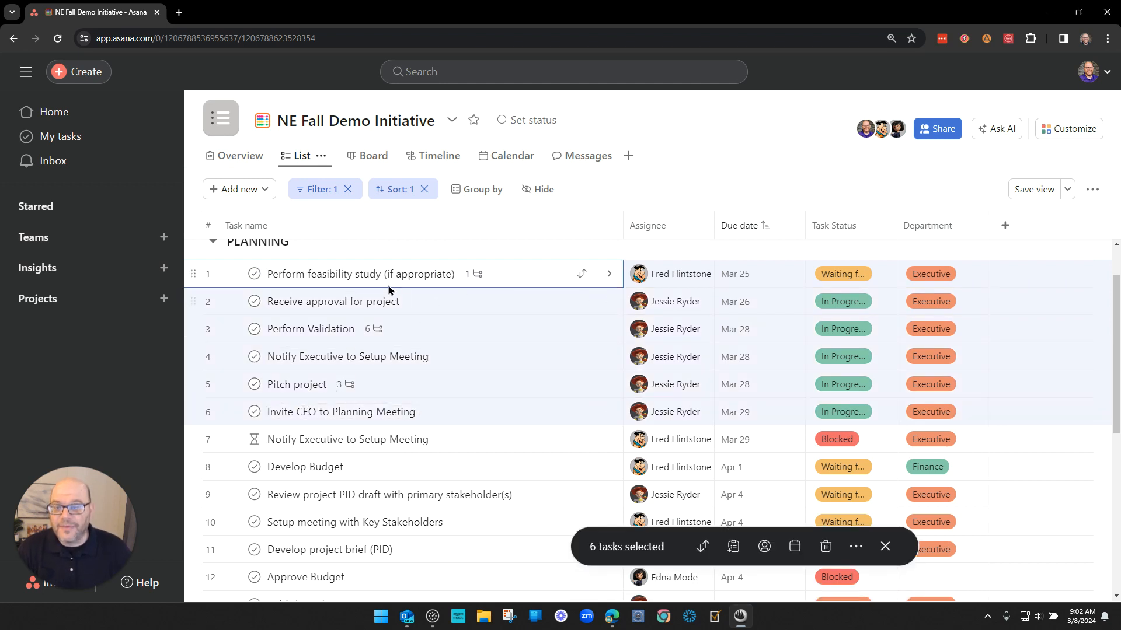
# Clear the selection and reselect the first six PLANNING tasks as one continuous range
pyautogui.click(342, 437)
pyautogui.click(346, 274)
pyautogui.keyDown('shift'); pyautogui.click(369, 419); pyautogui.keyUp('shift')
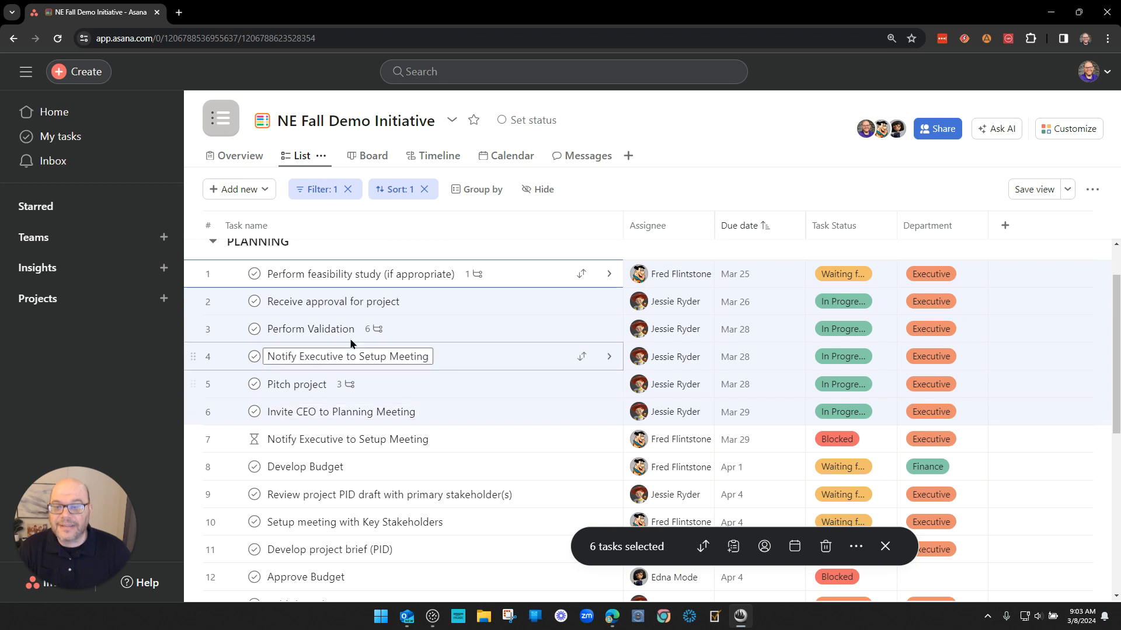
# Replace the selection with the range from the seventh task, "Notify Executive to Setup Meeting", up to the first PLANNING task
pyautogui.click(328, 301)
pyautogui.click(331, 439)
pyautogui.moveTo(360, 438); pyautogui.dragTo(337, 270)
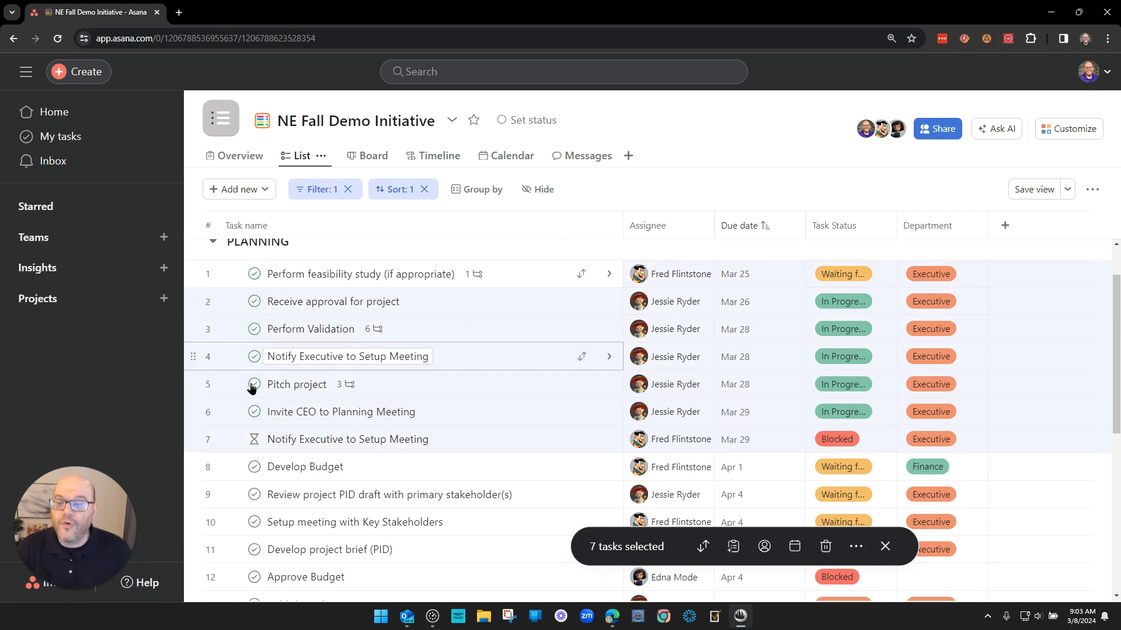
# Clear the selection and mark the task "Invite CEO to Planning Meeting" complete
pyautogui.click(264, 466)
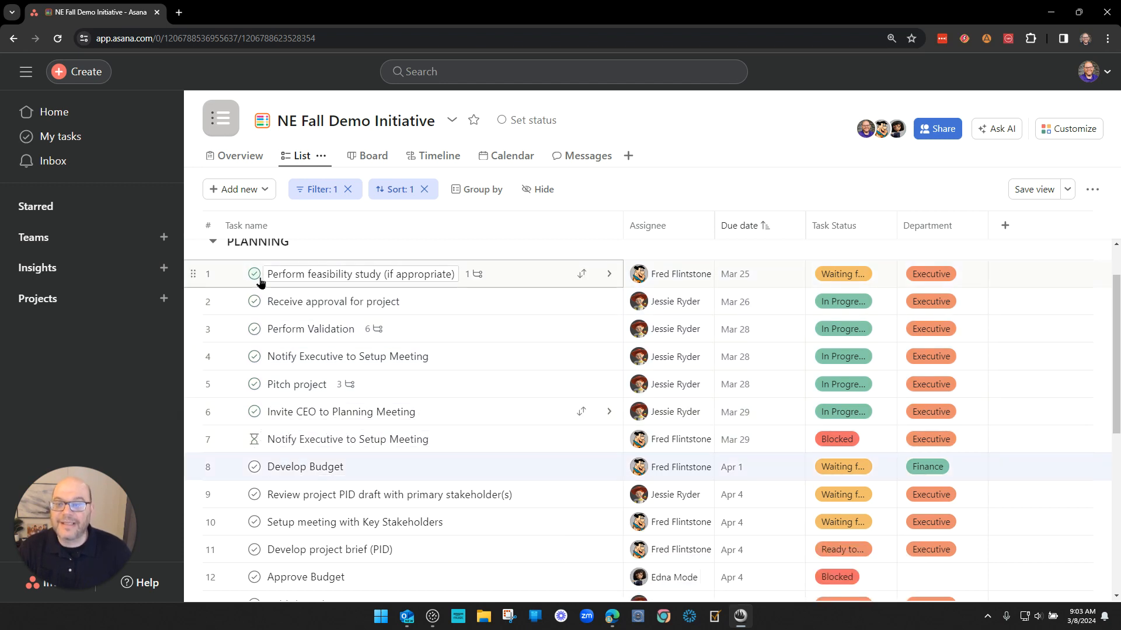
pyautogui.click(255, 414)
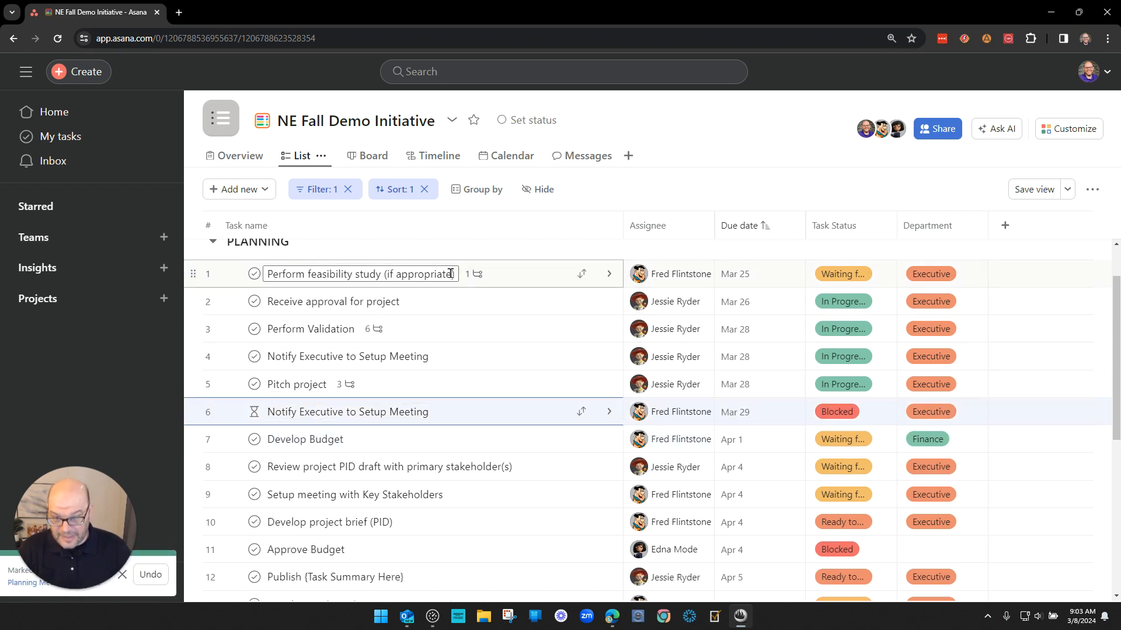
# Select the first PLANNING task through "Develop Budget", include tasks through "Setup meeting with Key Stakeholders", and clear the selection
pyautogui.click(517, 280)
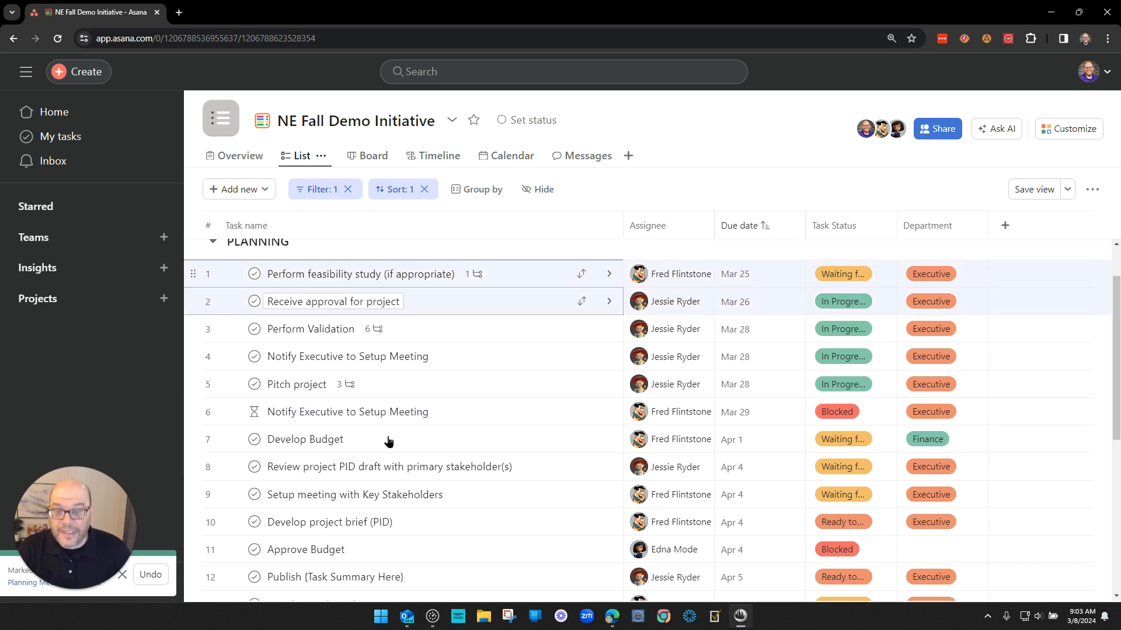
pyautogui.keyDown('shift'); pyautogui.click(388, 439); pyautogui.keyUp('shift')
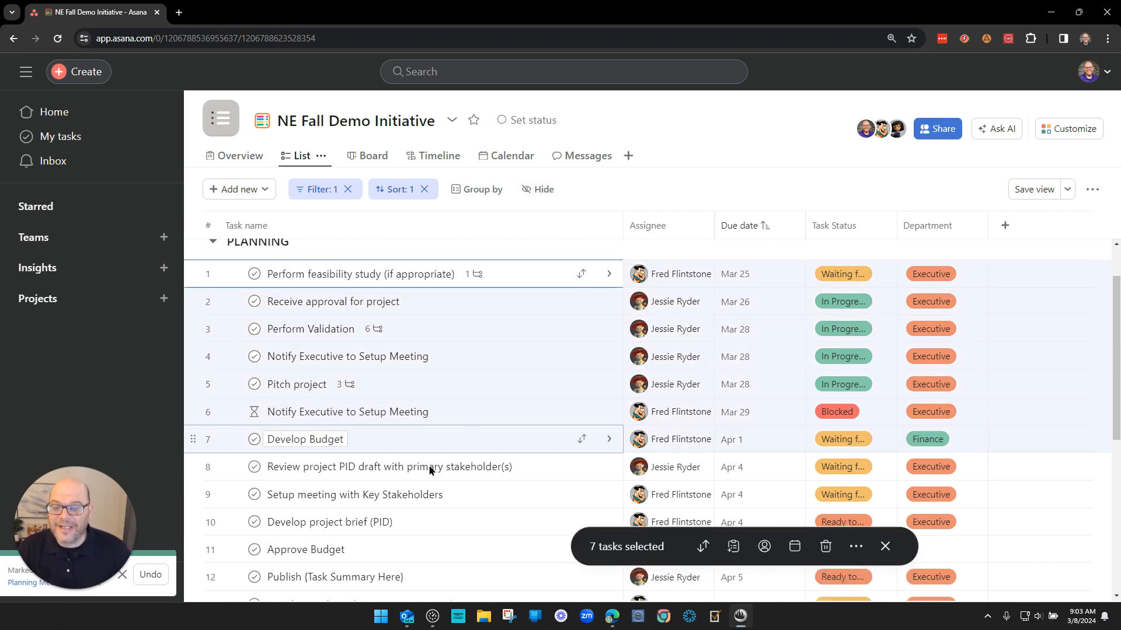
pyautogui.keyDown('shift'); pyautogui.click(444, 277); pyautogui.keyUp('shift')
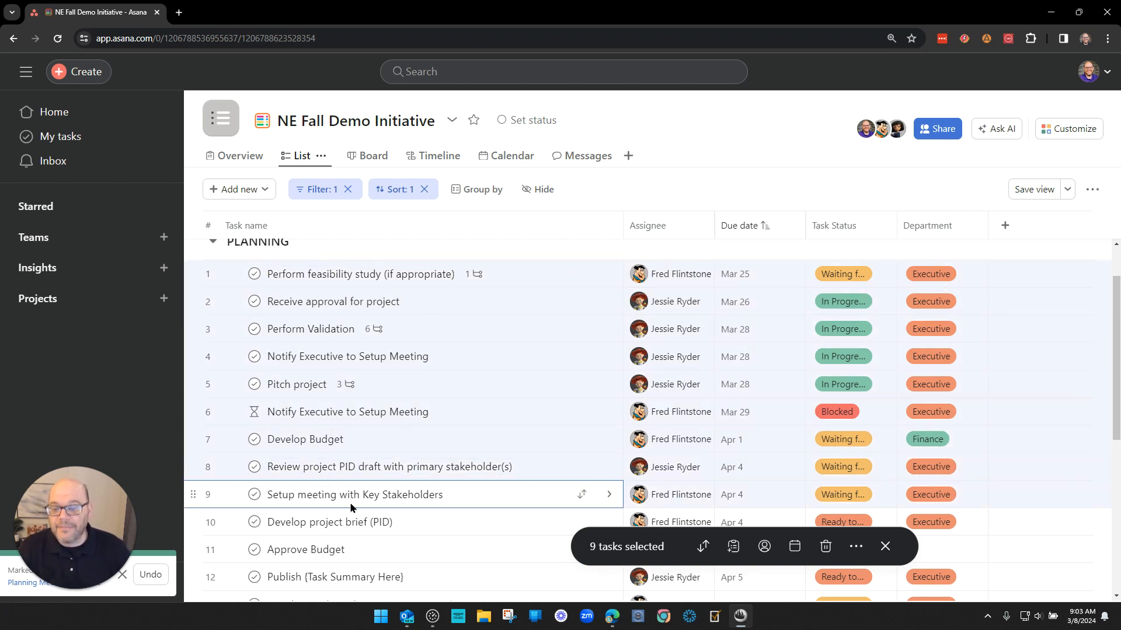
pyautogui.click(287, 521)
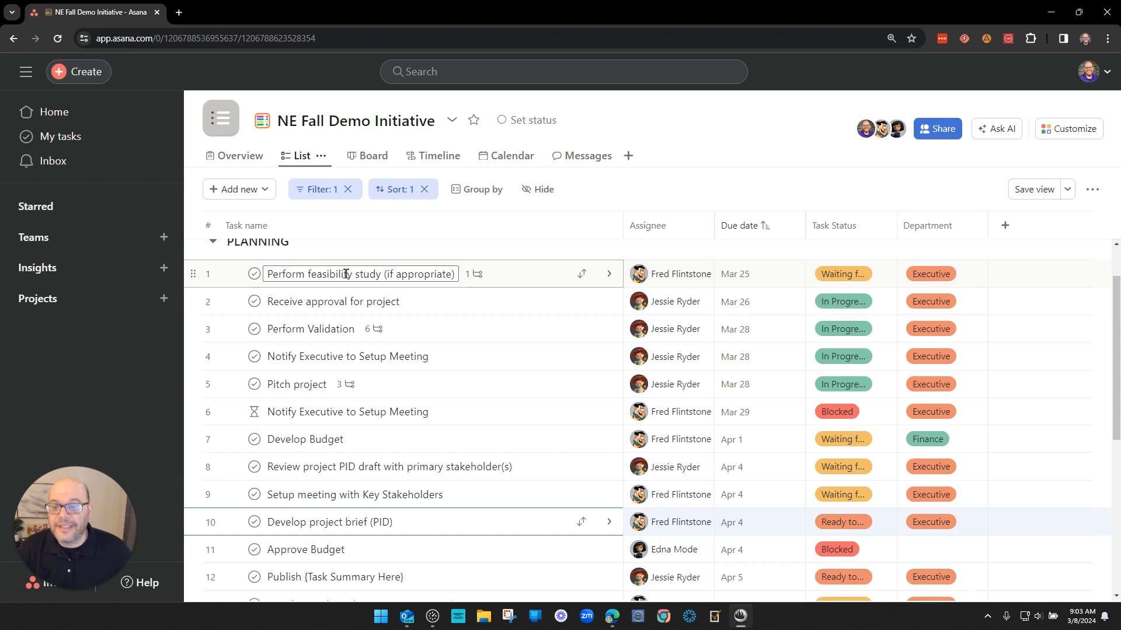
# Select the first eight PLANNING tasks, replace that with the range between "Approve Budget" and the first task, and clear it
pyautogui.click(347, 274)
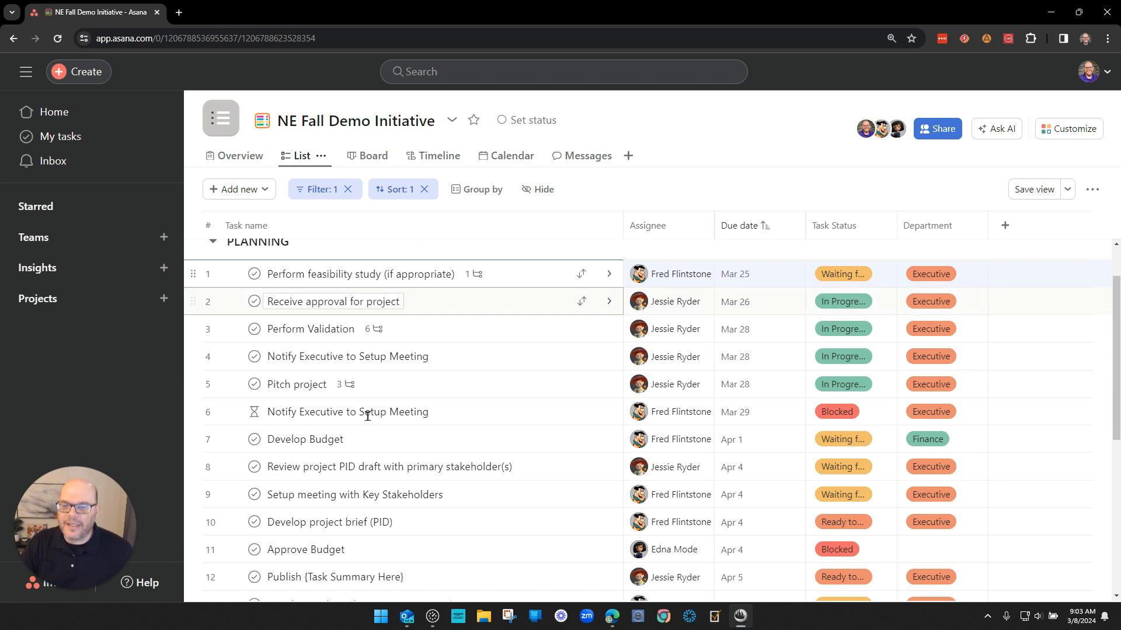
pyautogui.keyDown('shift'); pyautogui.click(373, 465); pyautogui.keyUp('shift')
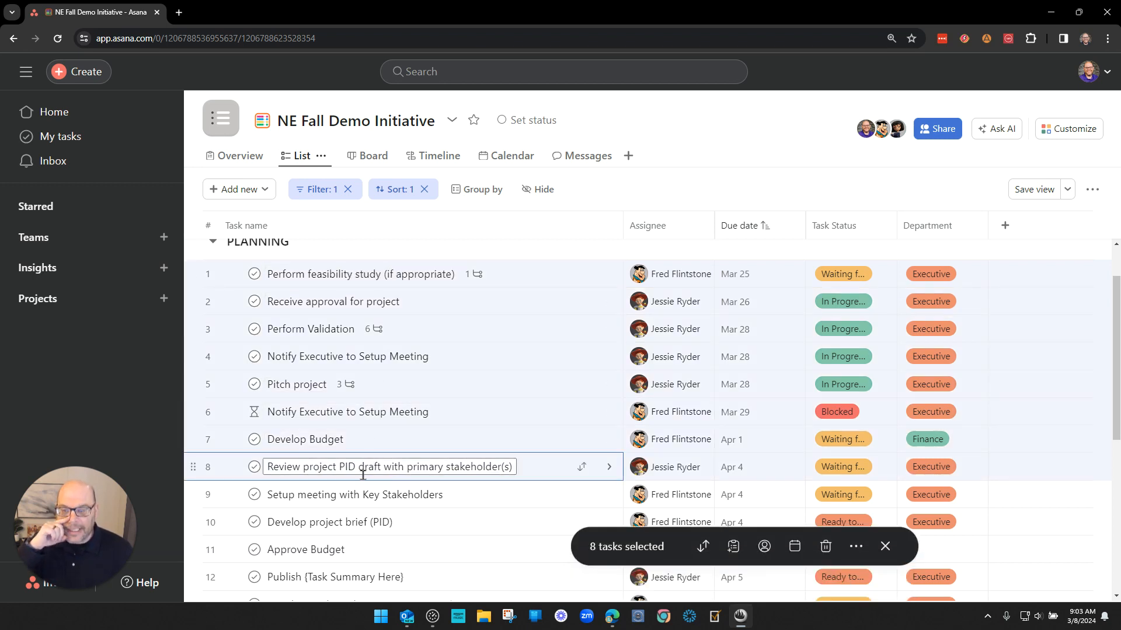
pyautogui.click(363, 274)
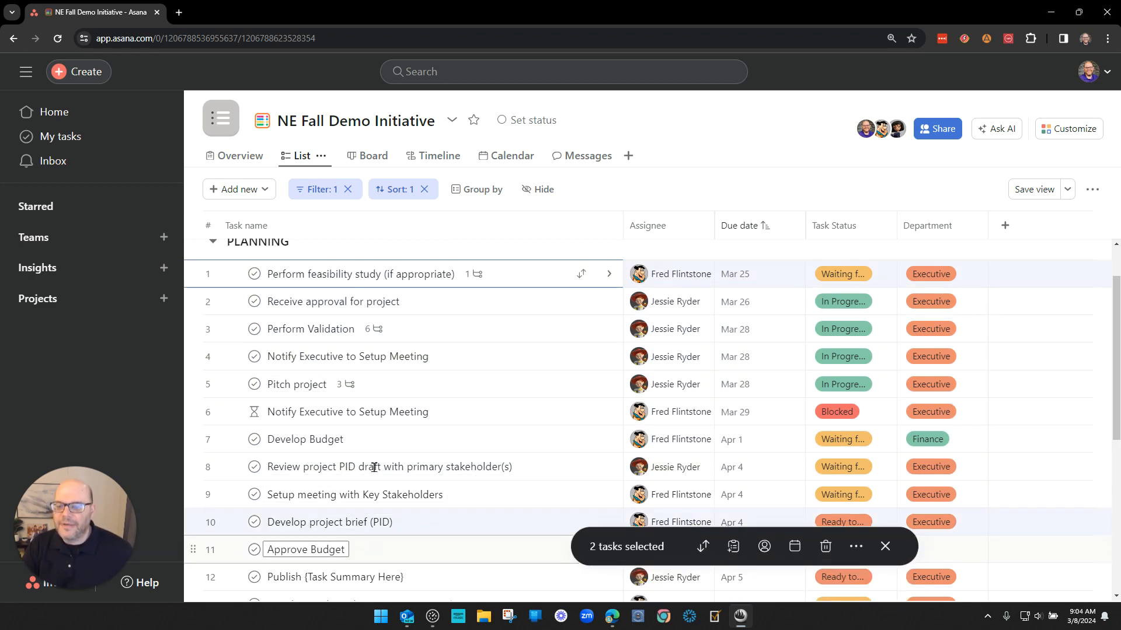
pyautogui.keyDown('shift'); pyautogui.click(365, 274); pyautogui.keyUp('shift')
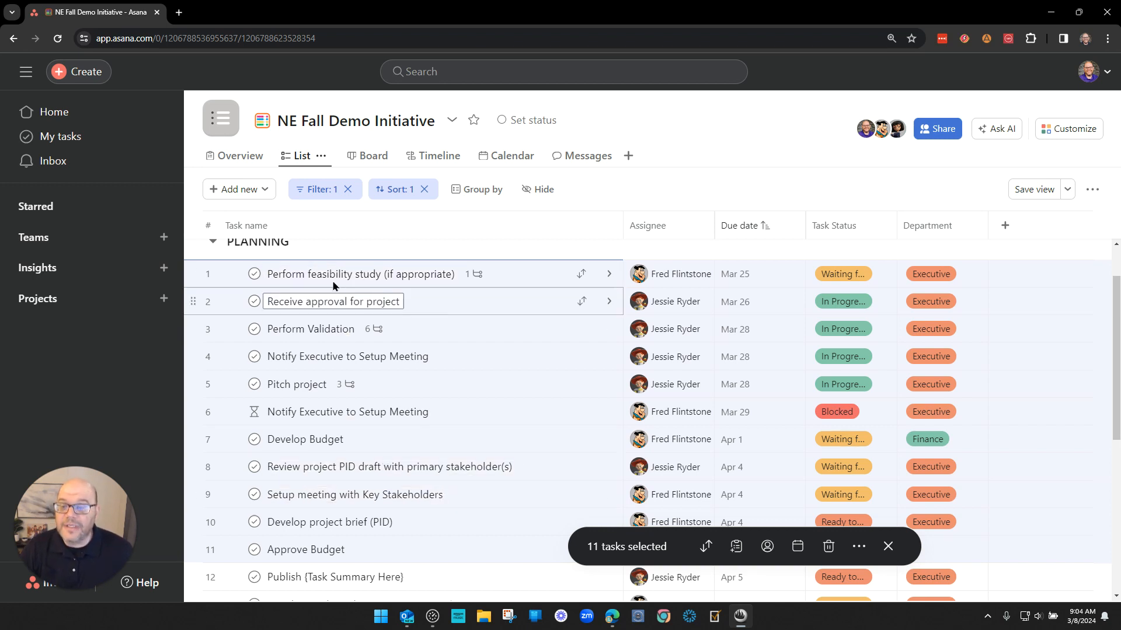
pyautogui.click(320, 578)
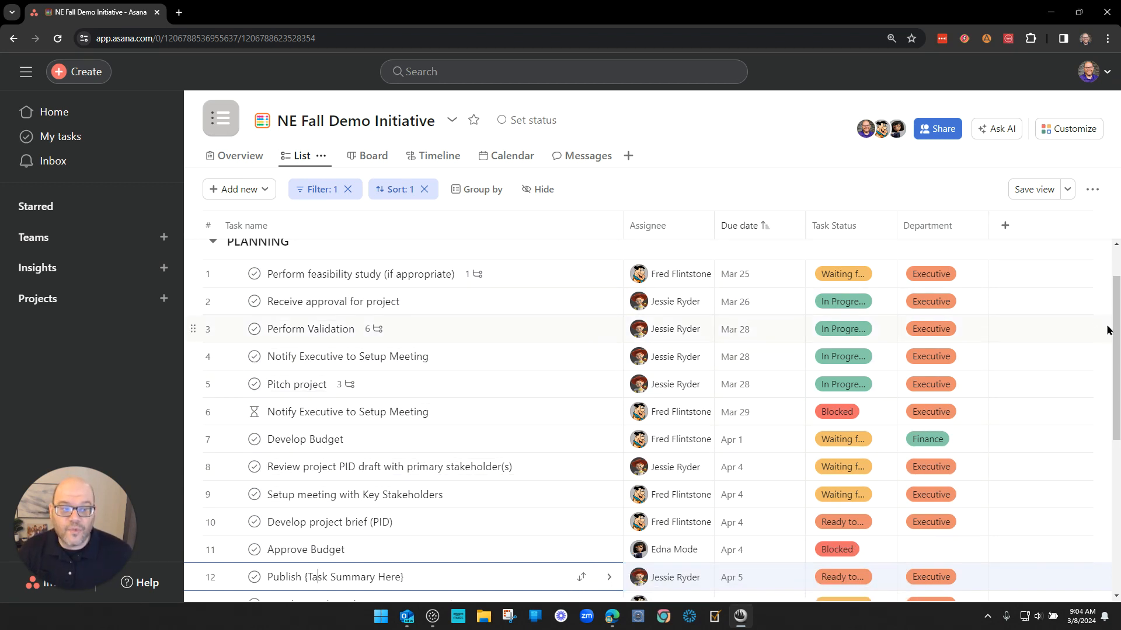
# Select the tasks from "Perform feasibility study (if appropriate)" through "Review project PID draft with primary stakeholder(s)", and clear the selection
pyautogui.scroll(1, 1116, 335)
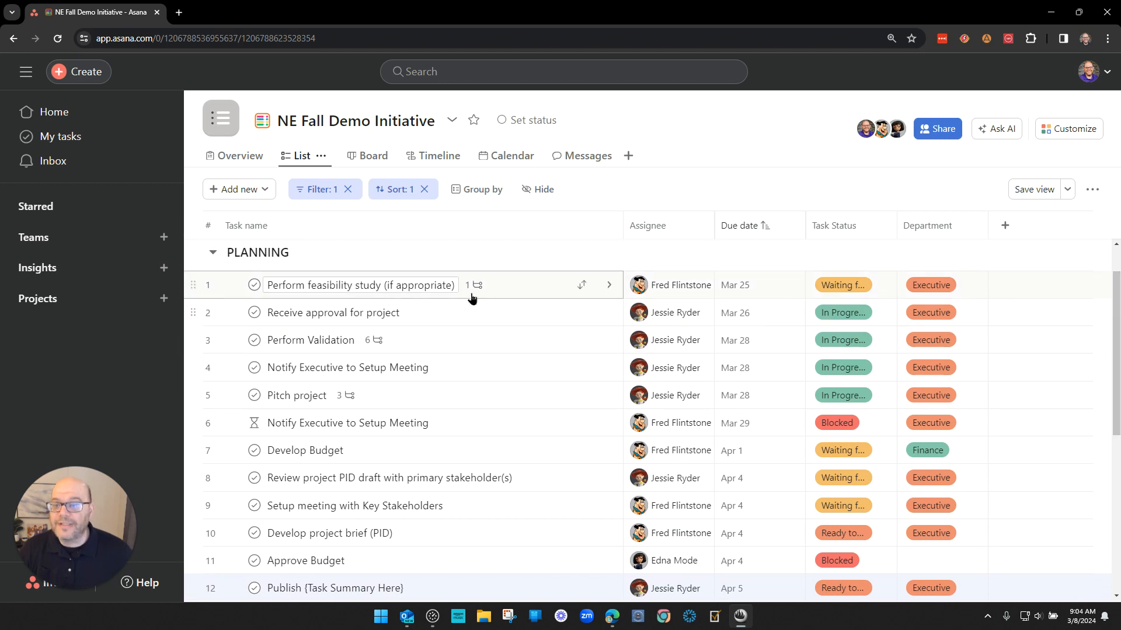
pyautogui.click(333, 288)
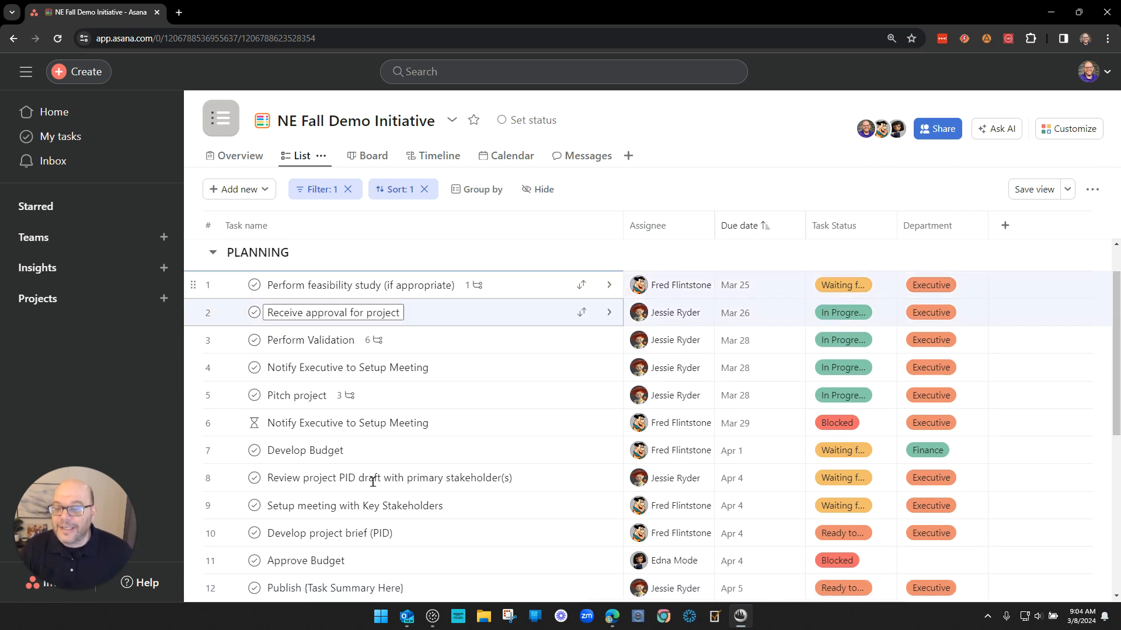
pyautogui.keyDown('shift'); pyautogui.click(370, 478); pyautogui.keyUp('shift')
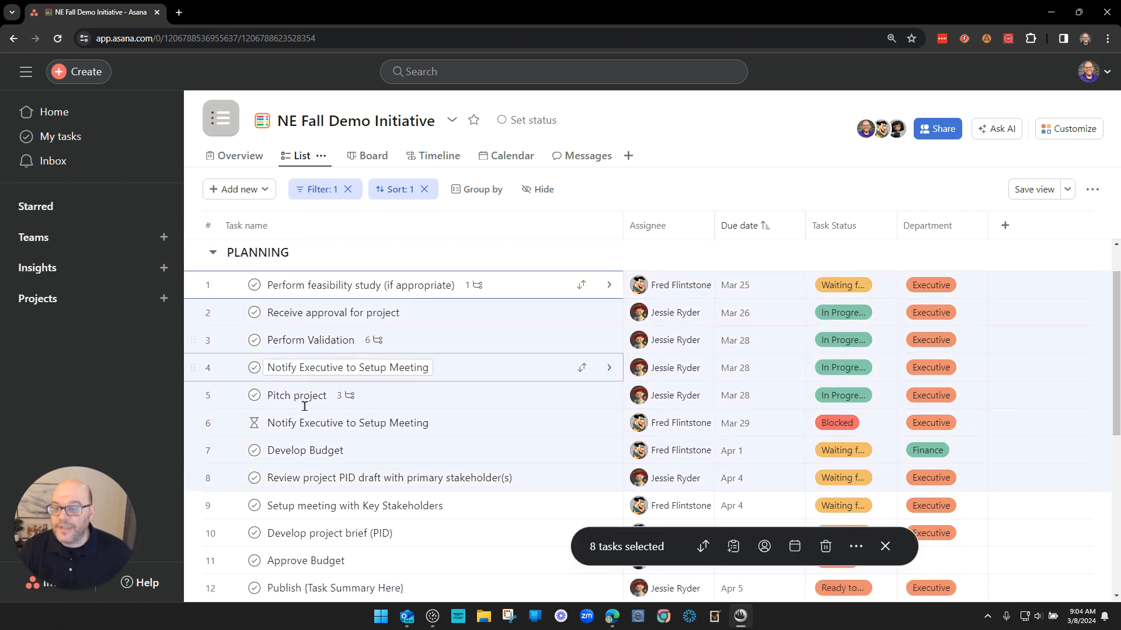
pyautogui.click(298, 503)
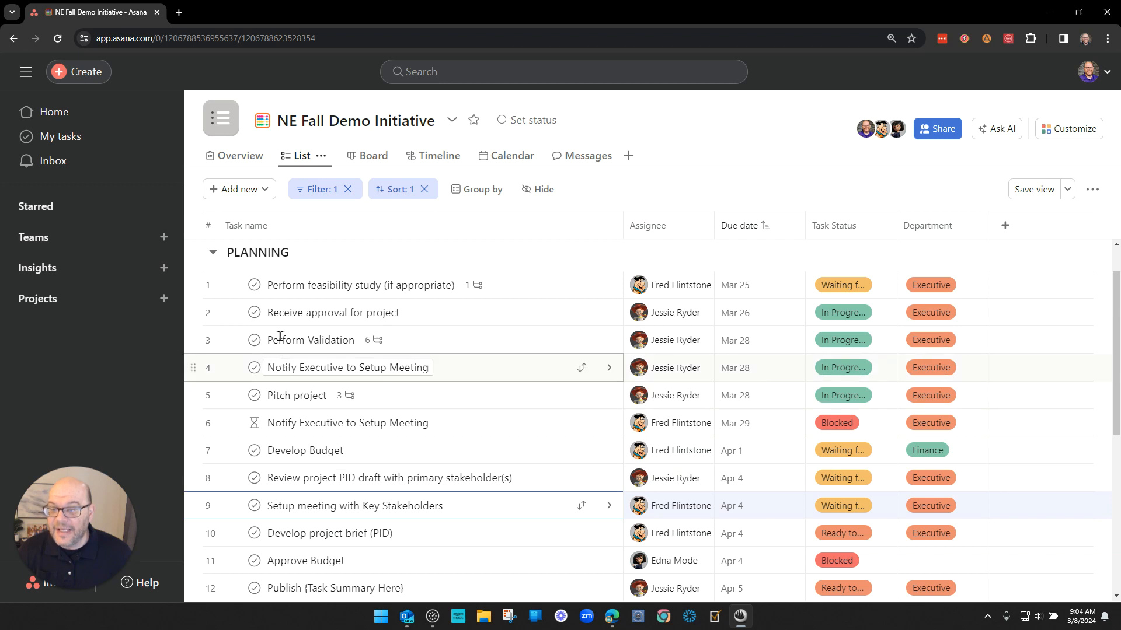
# Select six non-adjacent PLANNING tasks together: every second row from "Receive approval for project" down to "Publish (Task Summary Here)"
pyautogui.click(301, 314)
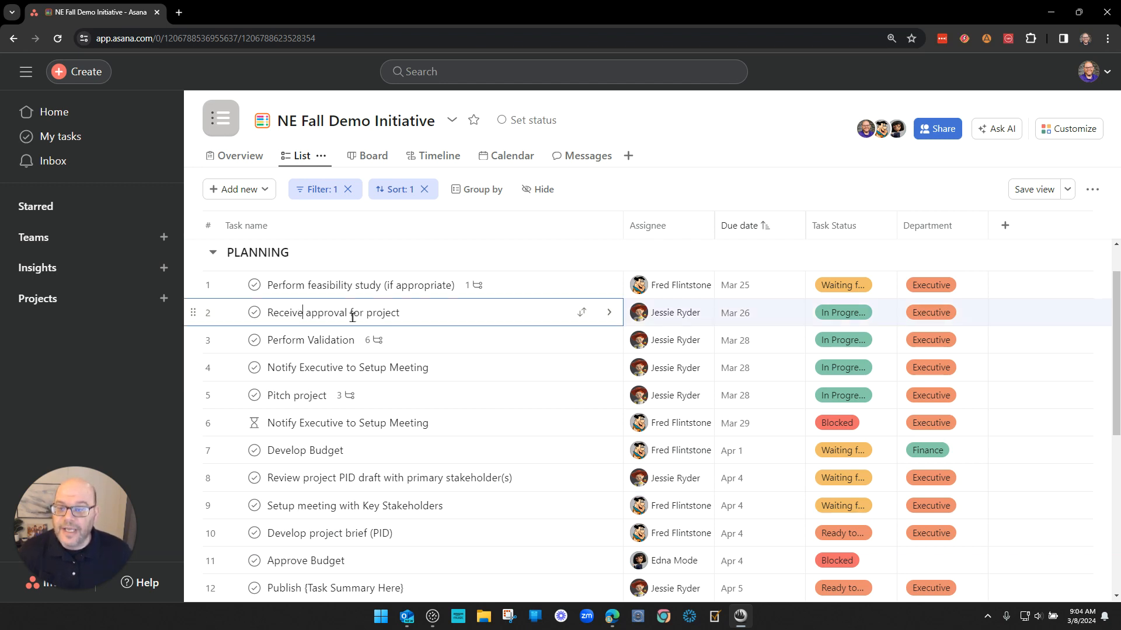
pyautogui.keyDown('ctrl'); pyautogui.click(283, 369); pyautogui.keyUp('ctrl')
pyautogui.keyDown('ctrl'); pyautogui.click(284, 424); pyautogui.keyUp('ctrl')
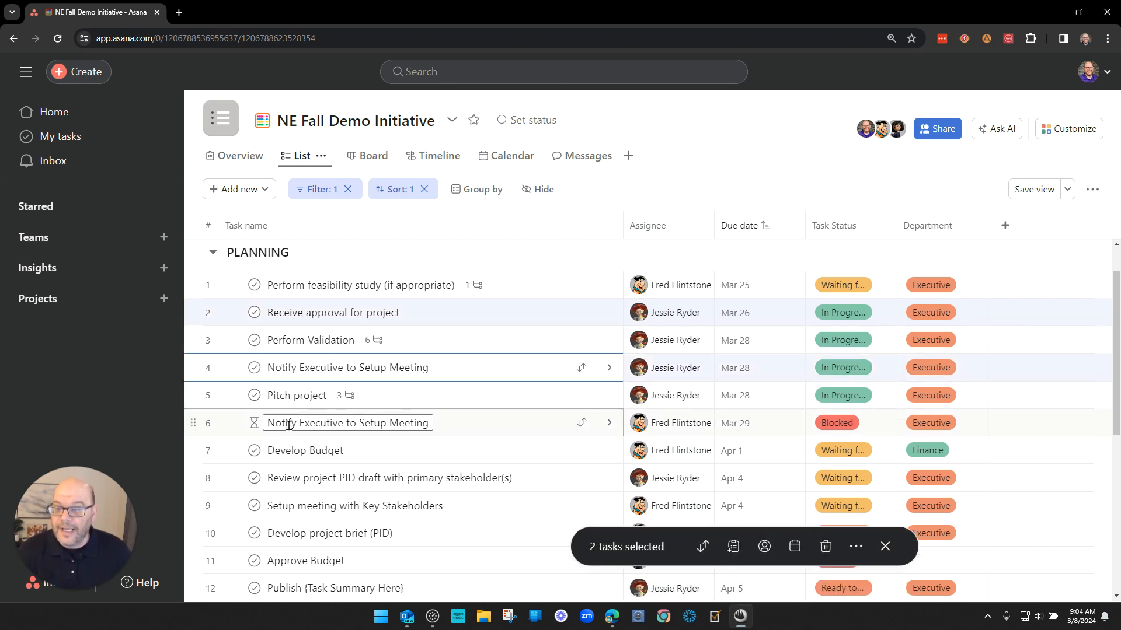
pyautogui.keyDown('ctrl'); pyautogui.click(286, 477); pyautogui.keyUp('ctrl')
pyautogui.keyDown('ctrl'); pyautogui.click(287, 533); pyautogui.keyUp('ctrl')
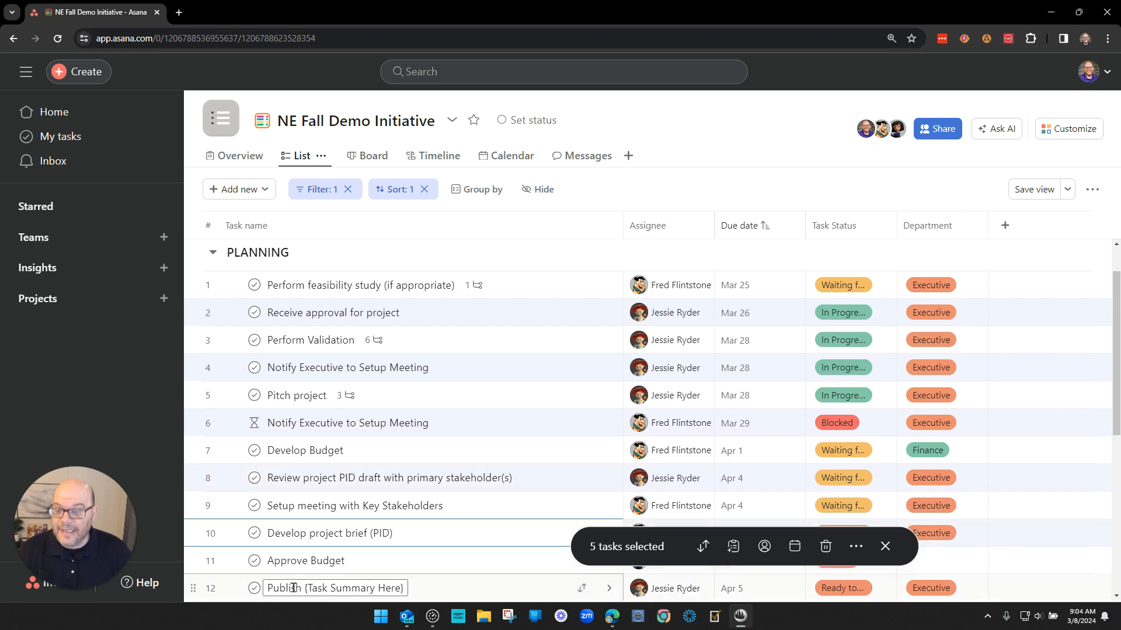
pyautogui.keyDown('ctrl'); pyautogui.click(295, 587); pyautogui.keyUp('ctrl')
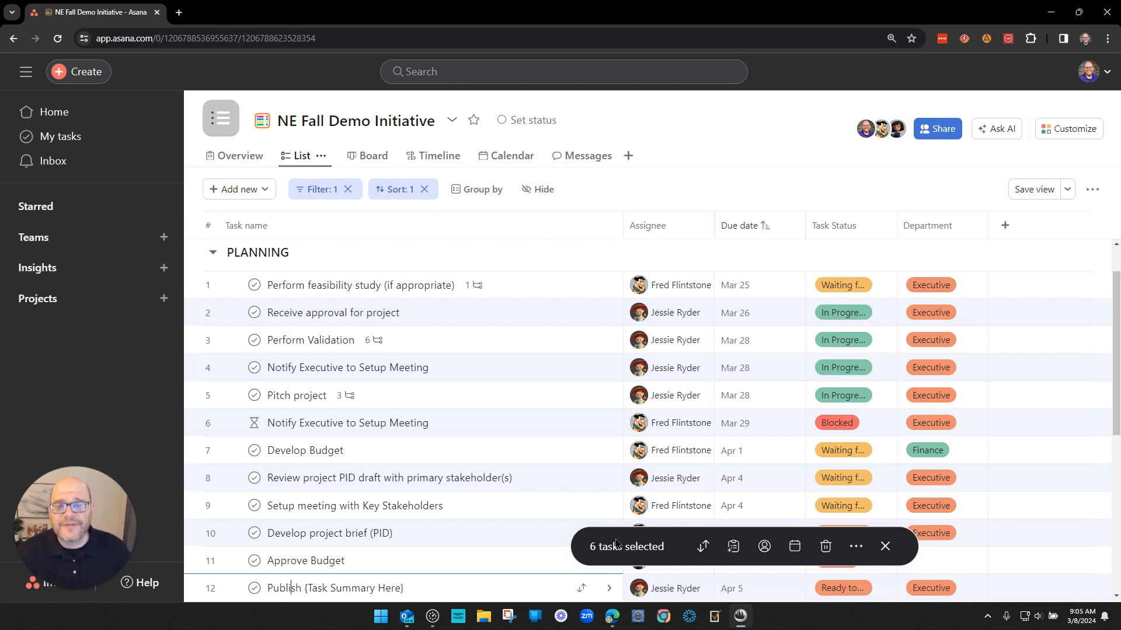
# Select the first ten PLANNING tasks, through "Develop project brief (PID)", and move them to the CLOSING section
pyautogui.moveTo(324, 289); pyautogui.dragTo(402, 536)
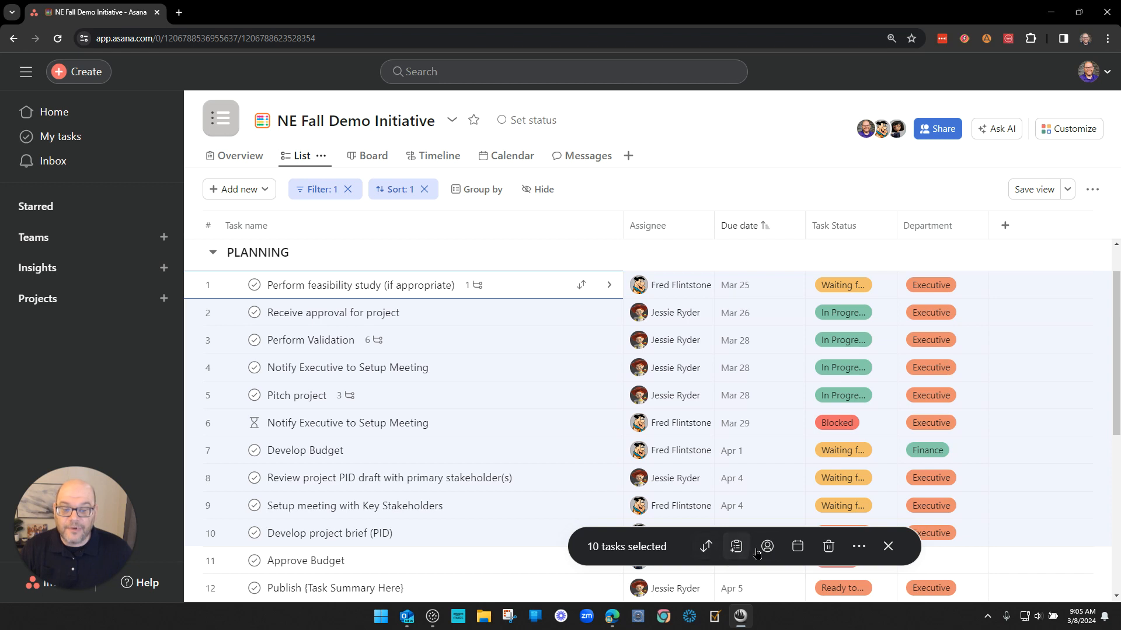
pyautogui.click(703, 547)
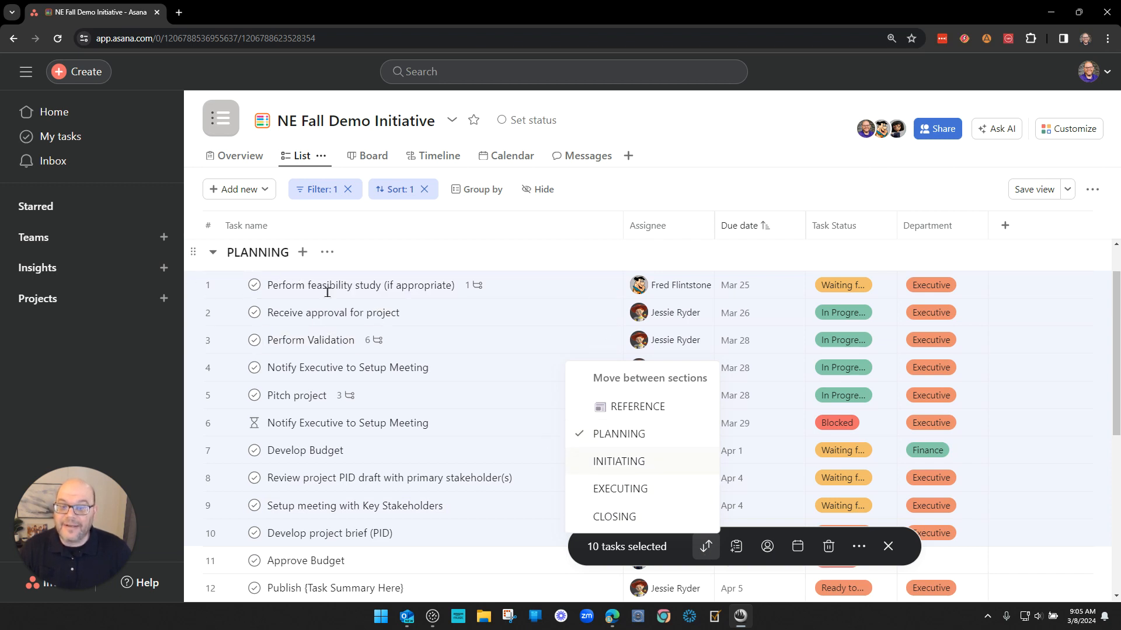
pyautogui.click(621, 517)
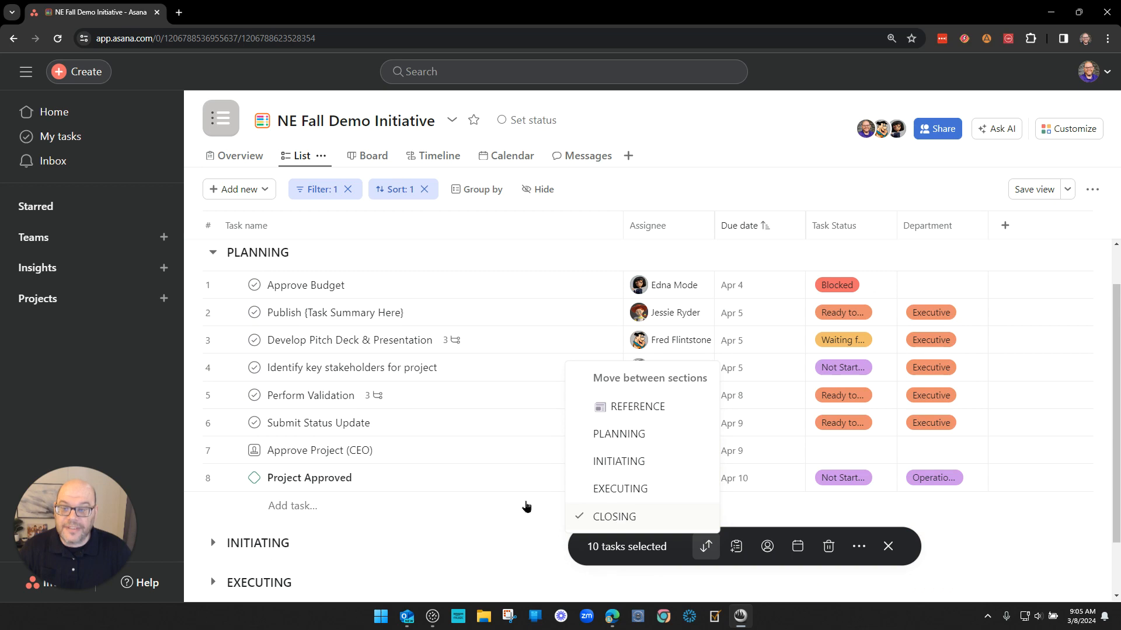
# Expand the CLOSING section to view the ten moved tasks and move them back to the PLANNING section
pyautogui.scroll(-2, 465, 467)
pyautogui.click(214, 558)
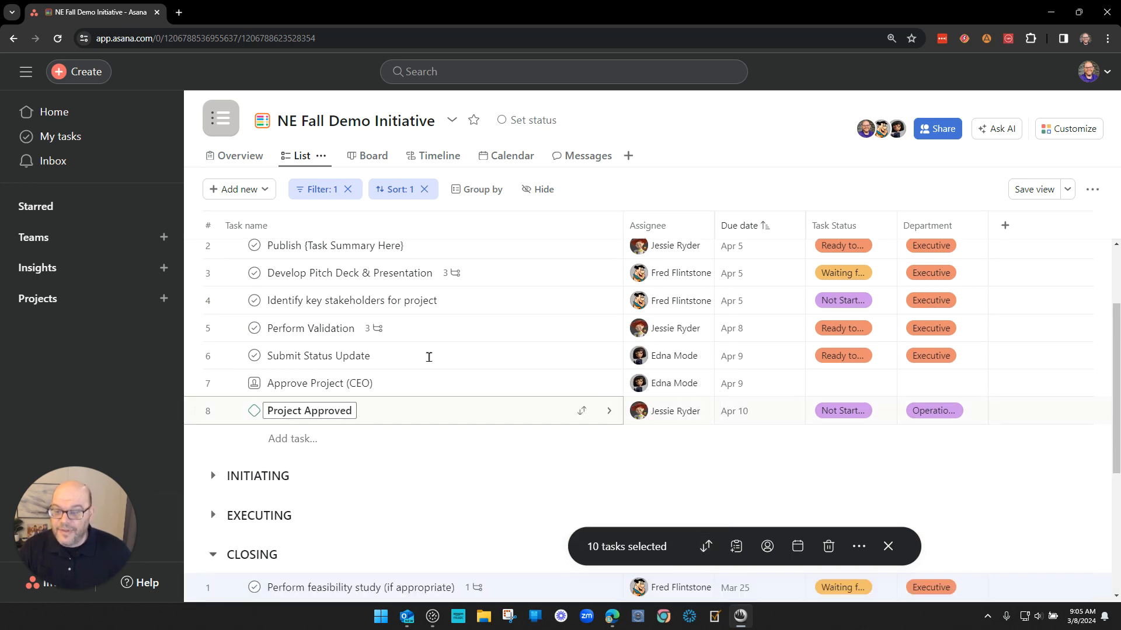
pyautogui.scroll(-5, 420, 373)
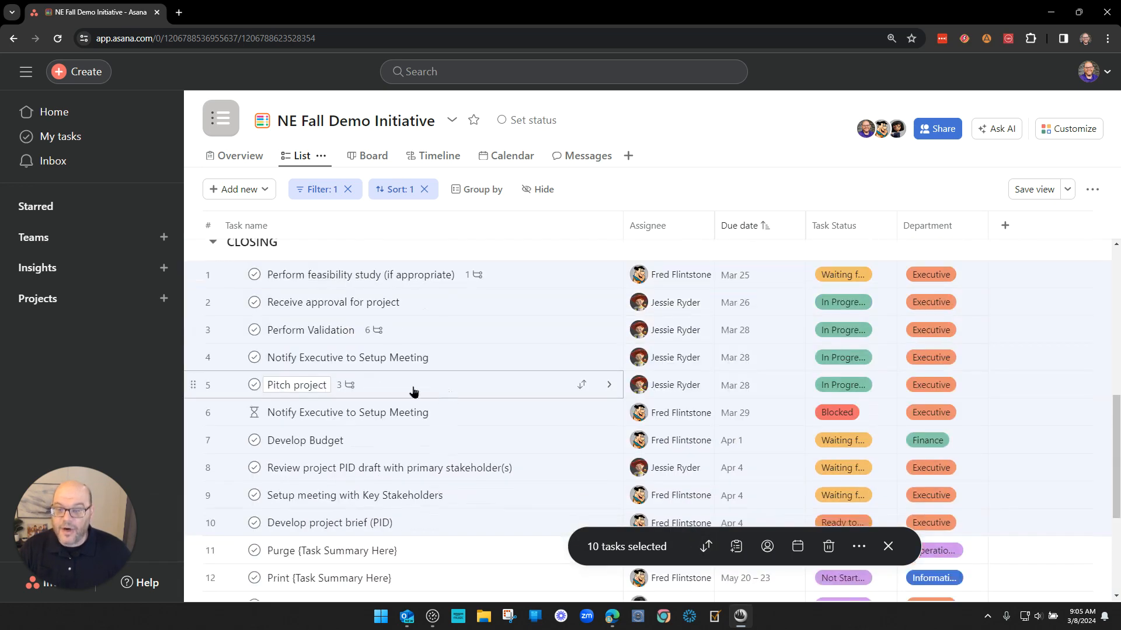
pyautogui.click(706, 546)
pyautogui.click(619, 433)
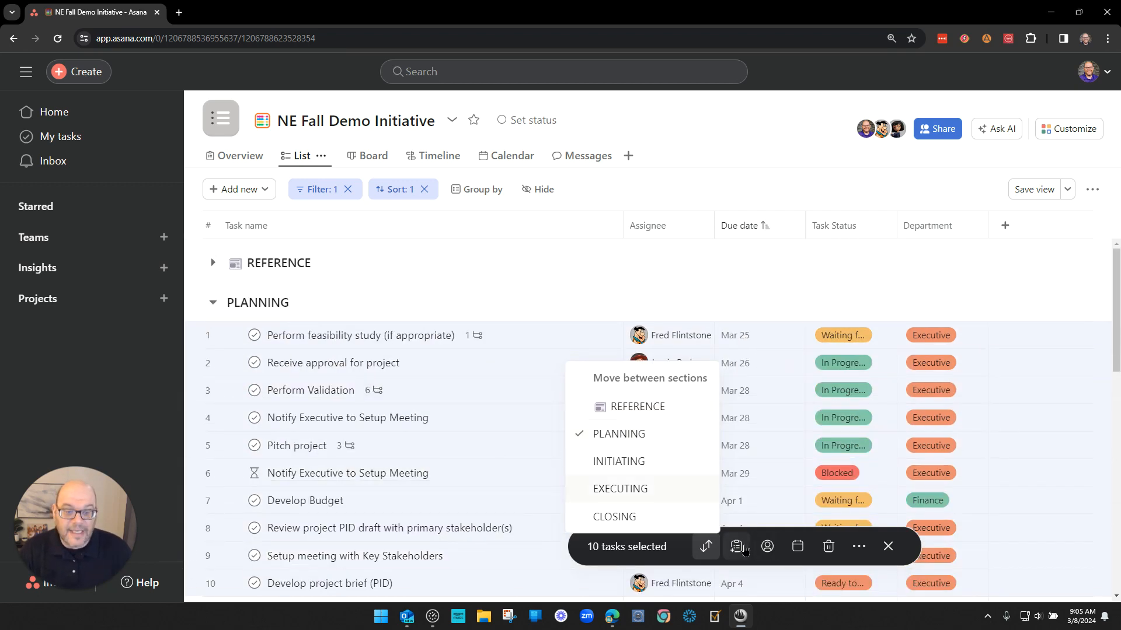
# Add the ten selected tasks to the "Expand Office Space" project as well
pyautogui.click(737, 547)
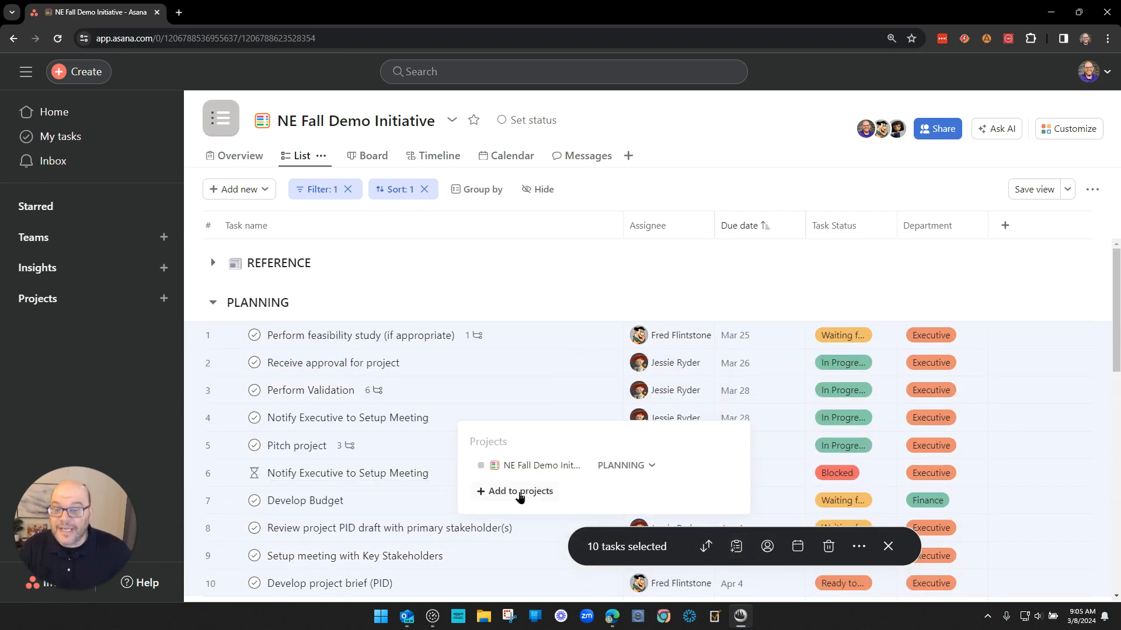
pyautogui.click(519, 494)
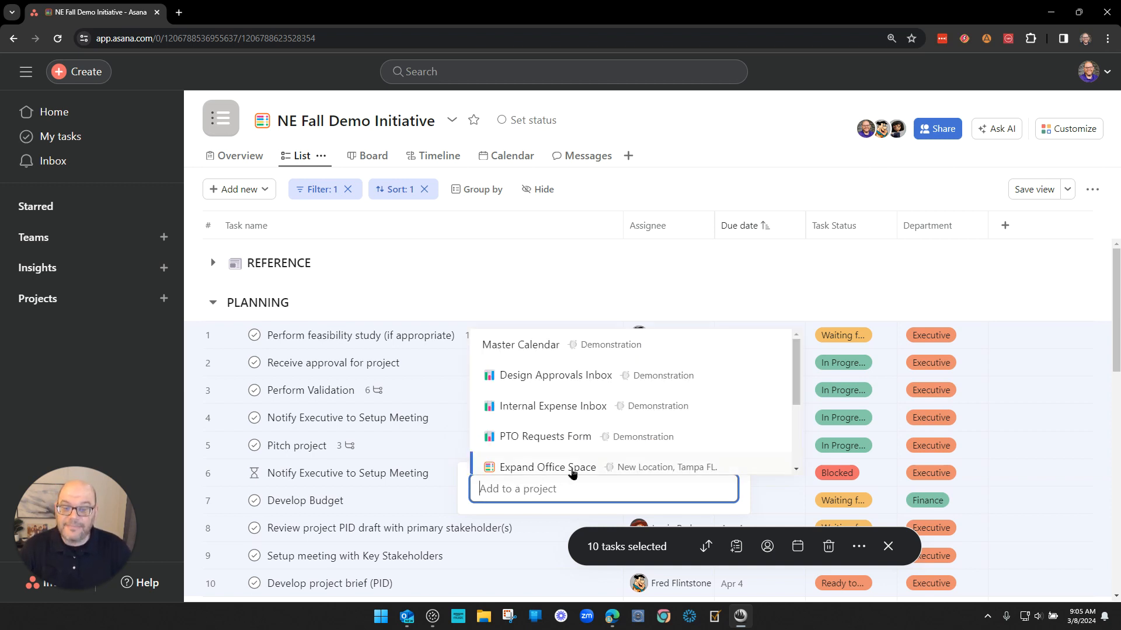
pyautogui.click(716, 468)
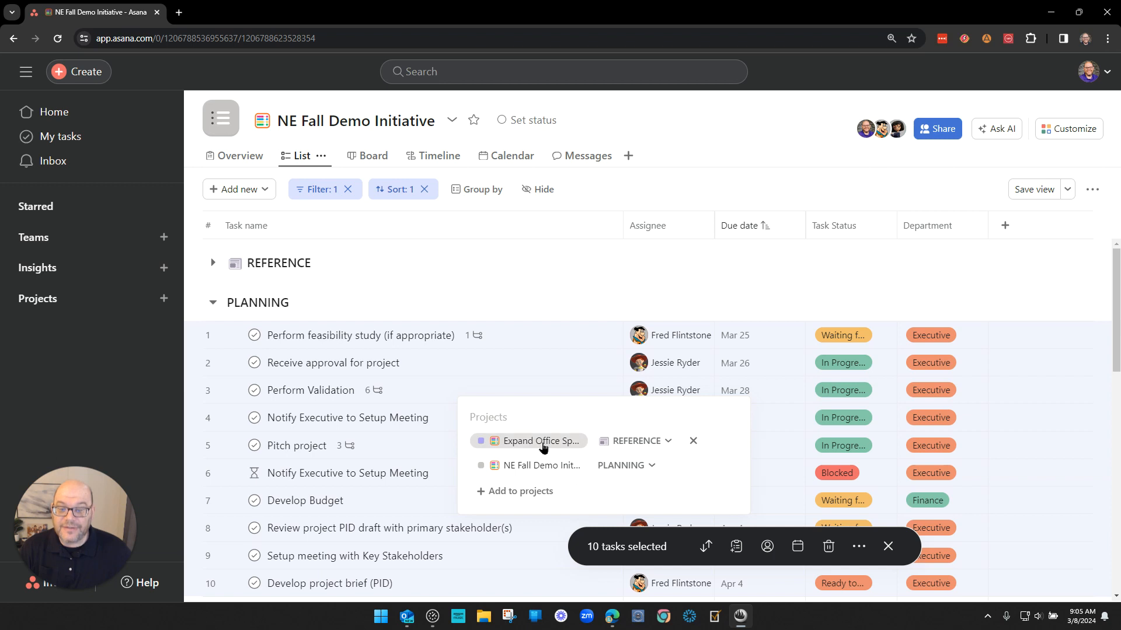
pyautogui.scroll(-1, 289, 561)
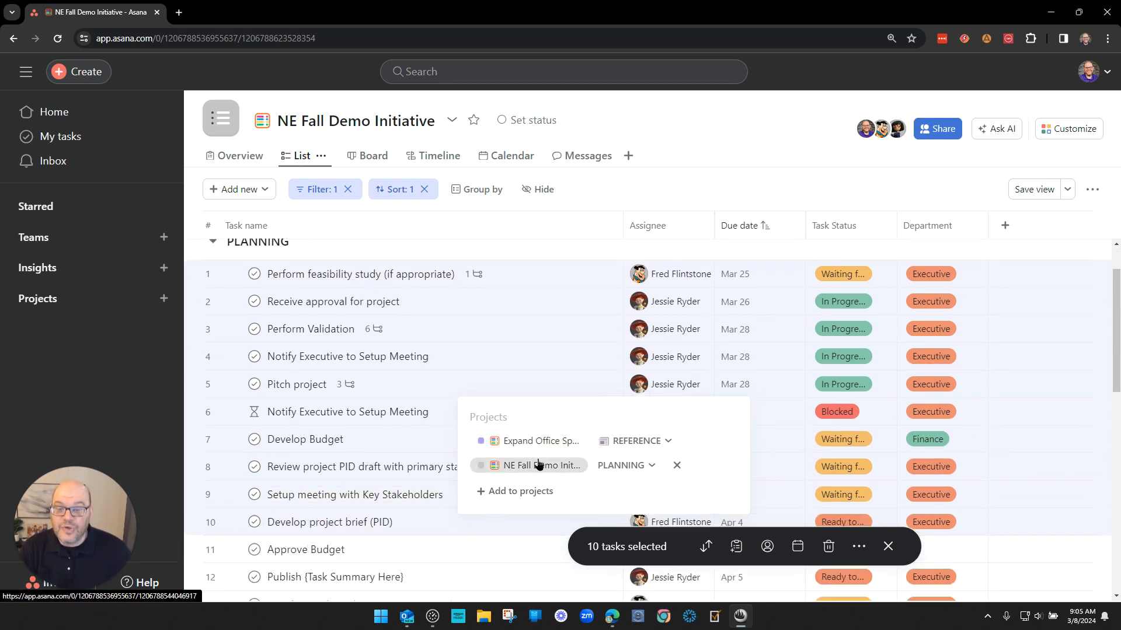
# Place the ten selected tasks in the PLANNING section of "Expand Office Space", and remove them from that project
pyautogui.click(649, 441)
pyautogui.click(603, 499)
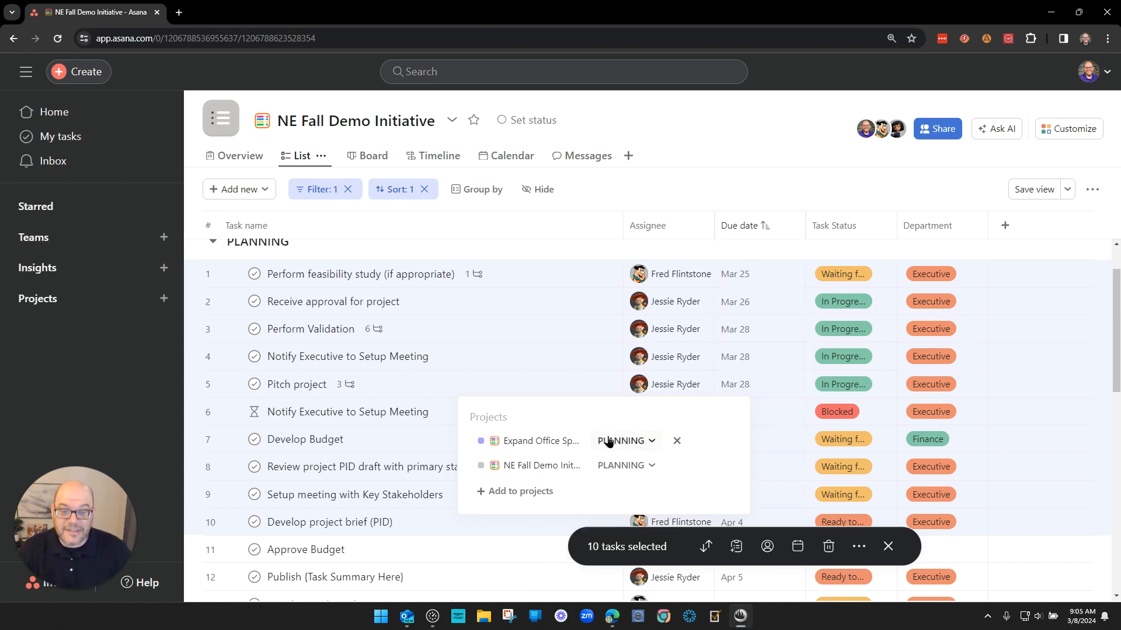
pyautogui.click(678, 441)
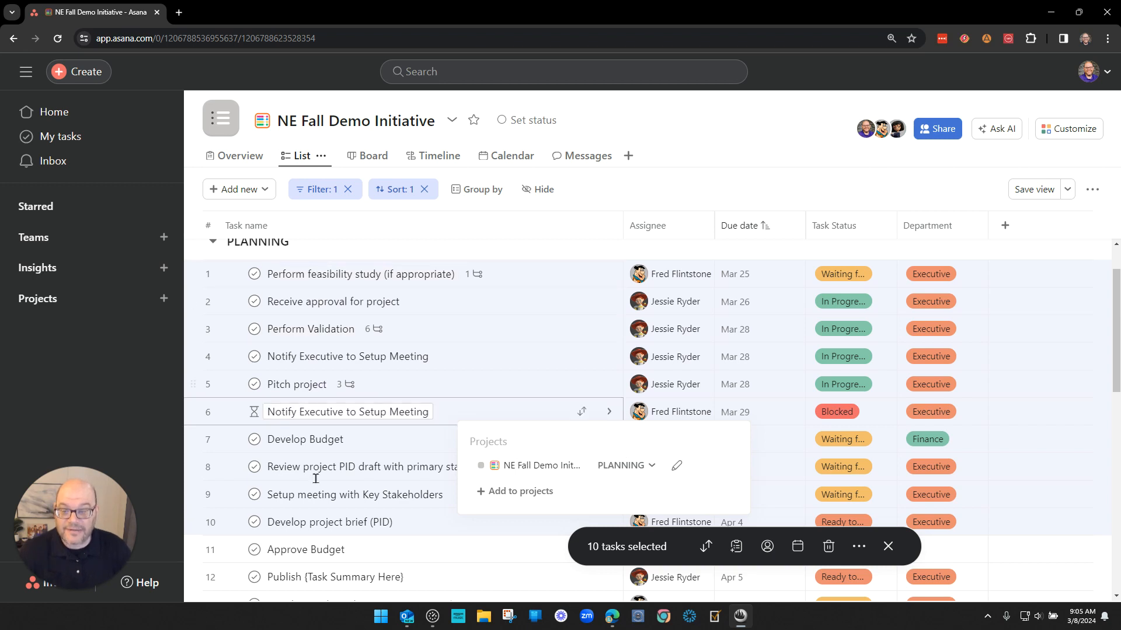
# Reassign the ten selected tasks to the fifth suggested teammate and set their due date to March 11, 2024
pyautogui.click(768, 547)
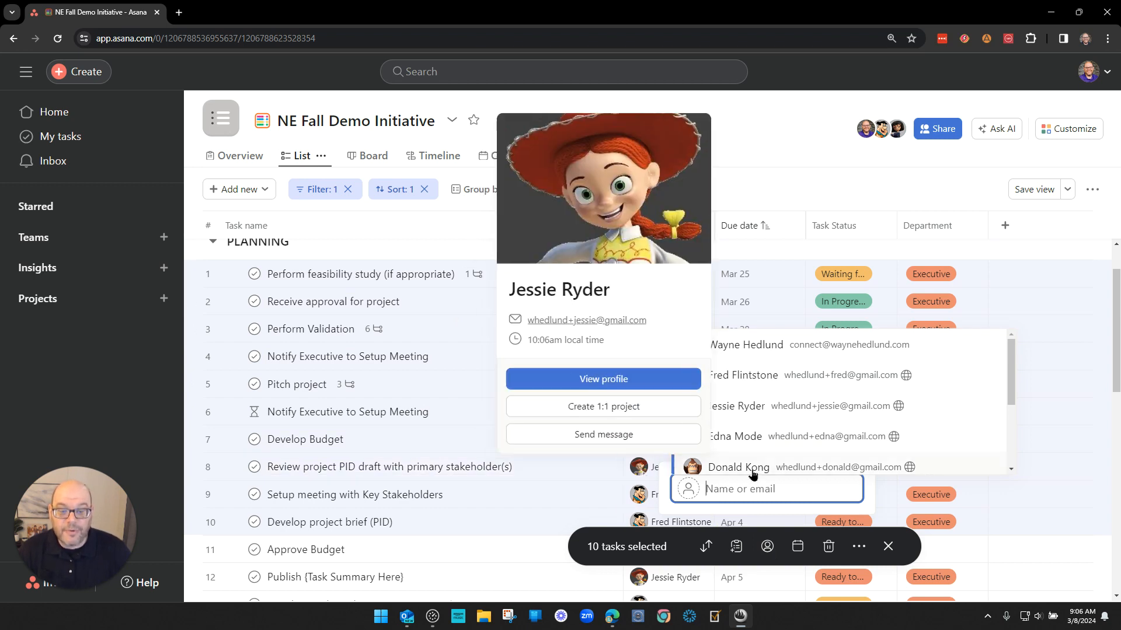
pyautogui.click(743, 468)
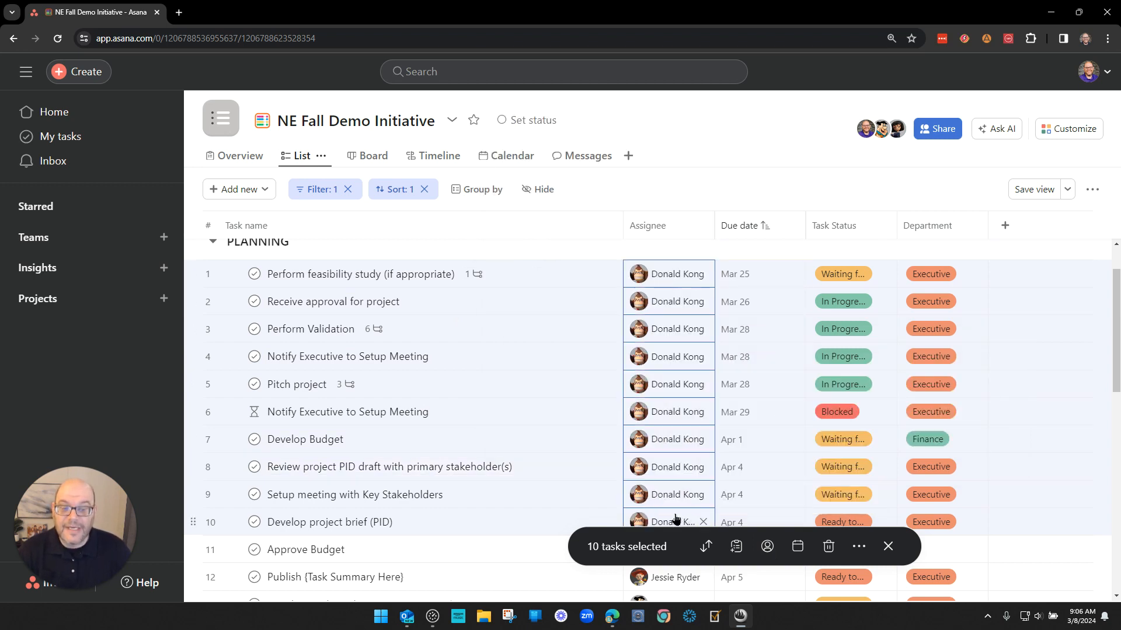
pyautogui.click(798, 546)
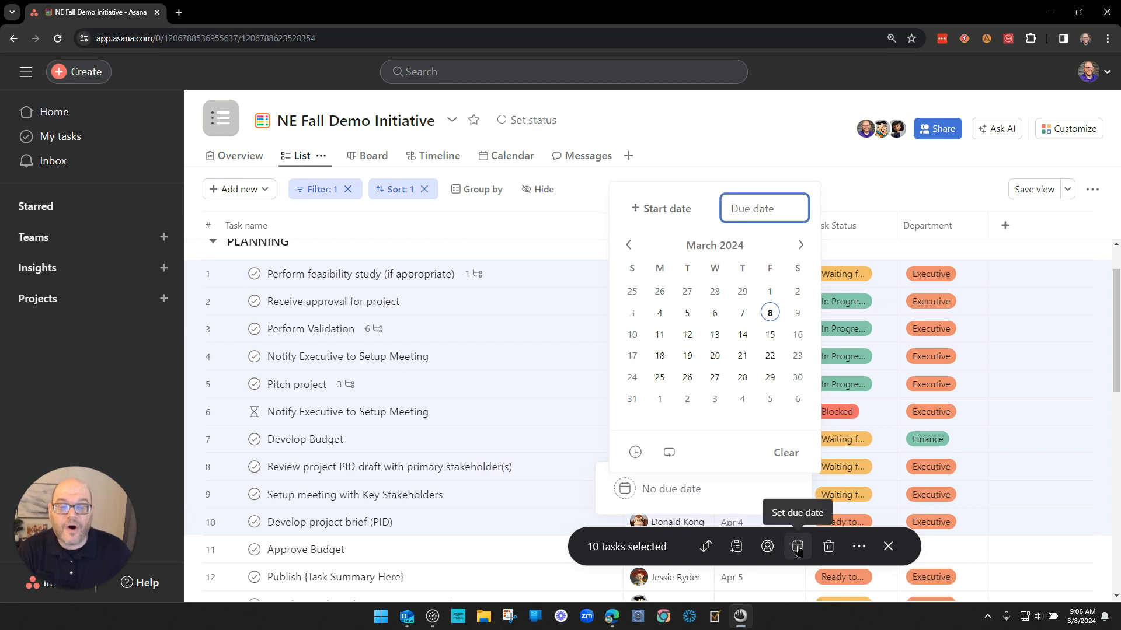
pyautogui.click(660, 334)
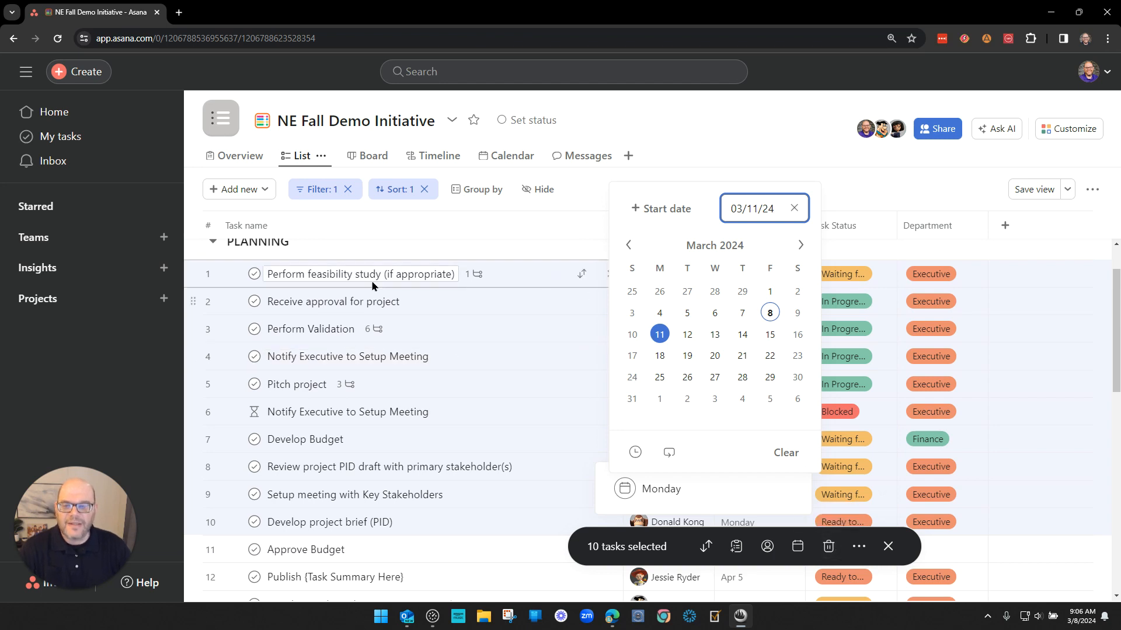
# Remove the last-listed collaborator from the ten selected tasks and add the same person back
pyautogui.click(863, 551)
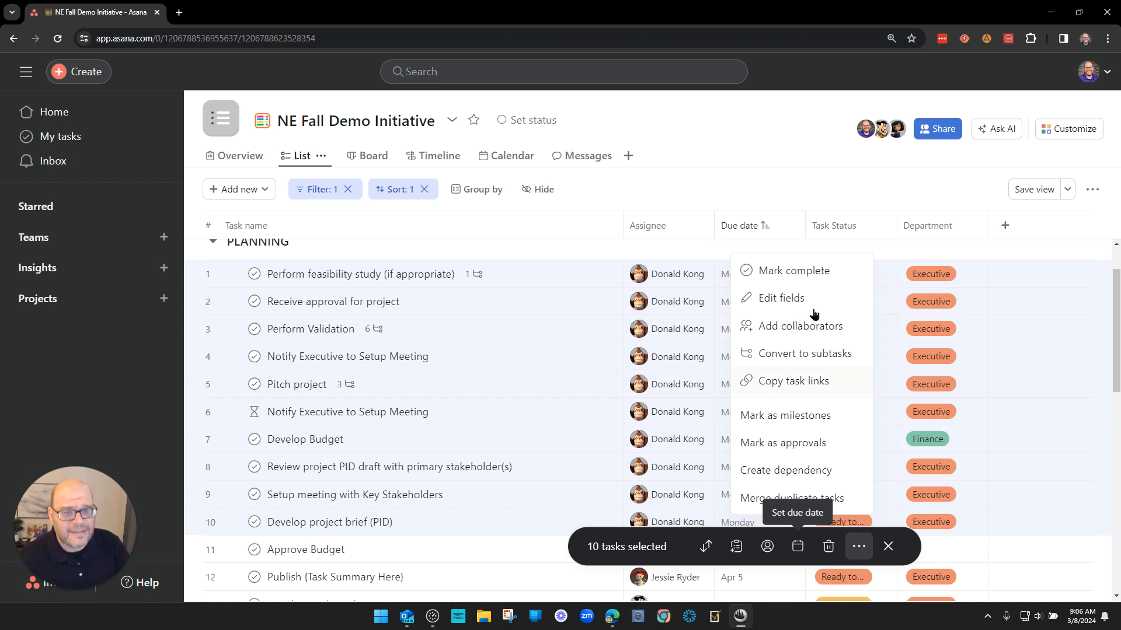
pyautogui.click(774, 327)
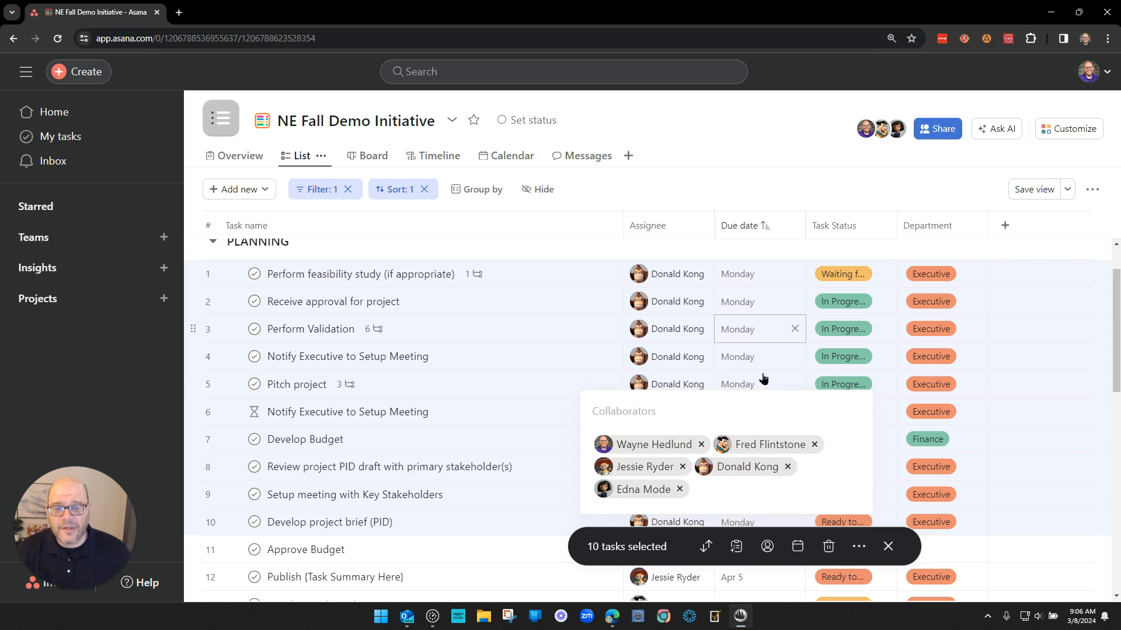
pyautogui.click(681, 489)
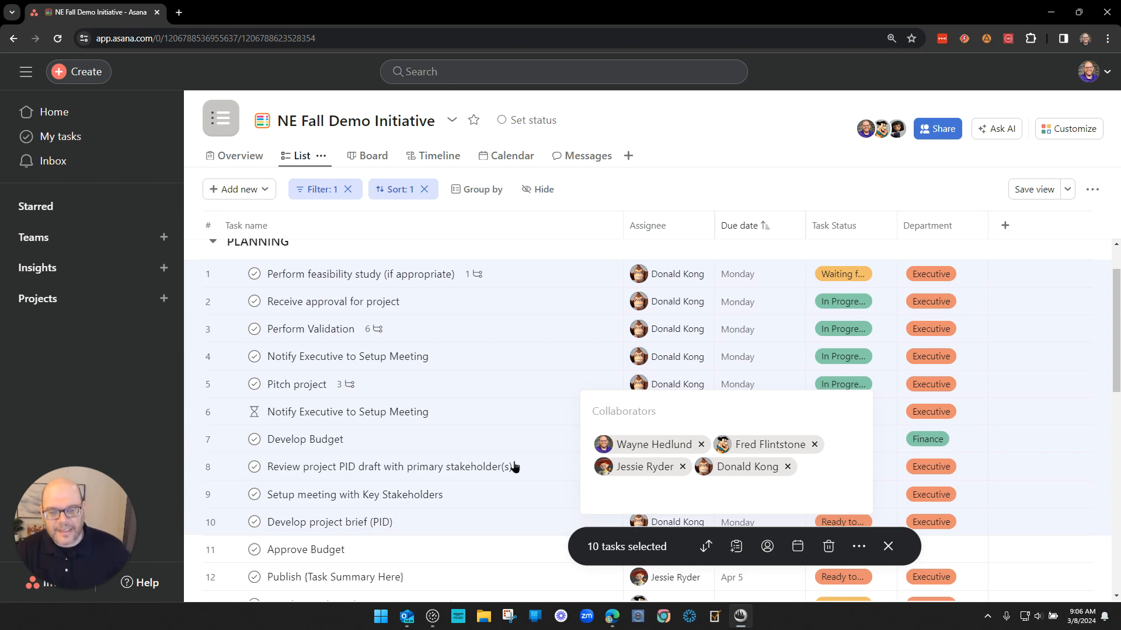
pyautogui.write('edn')
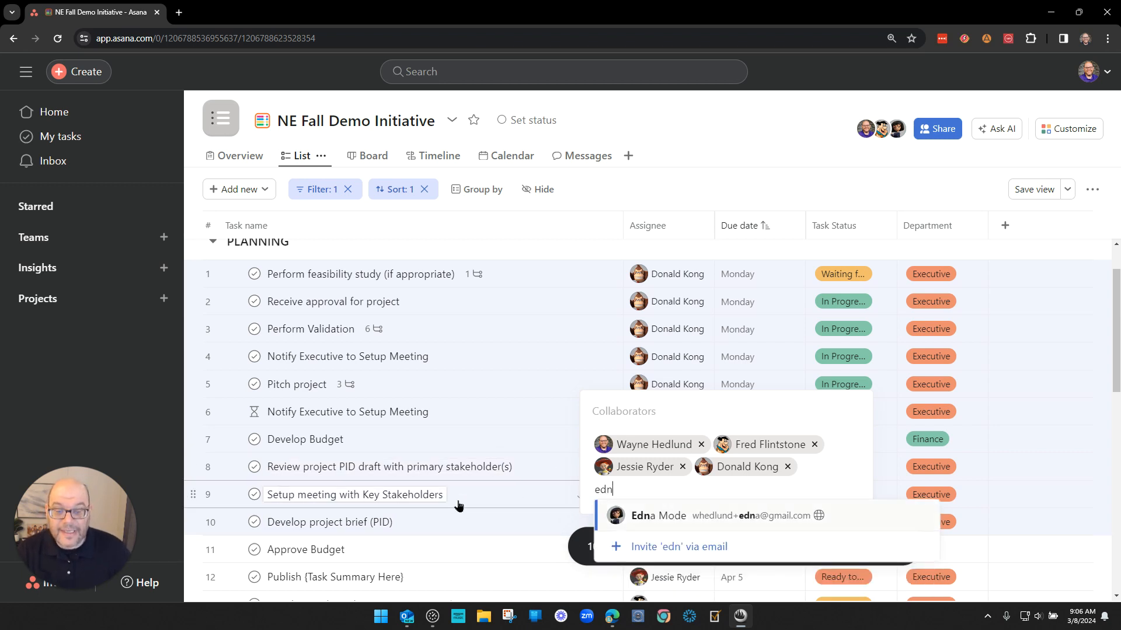
pyautogui.click(670, 516)
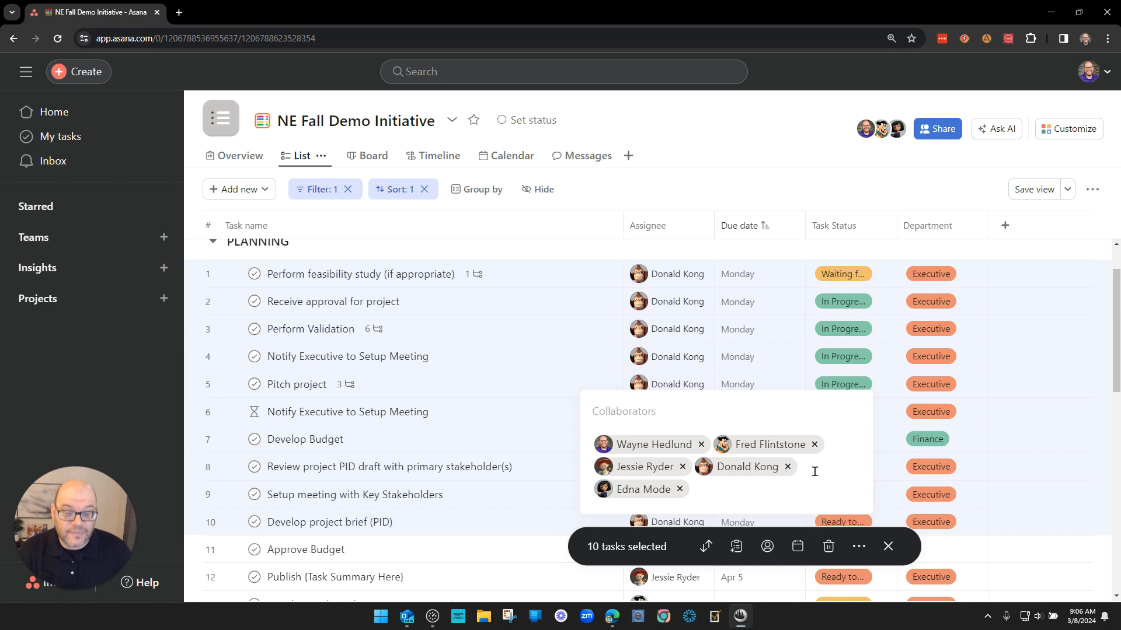
# Convert the ten selected tasks to milestones and back to regular tasks
pyautogui.click(859, 547)
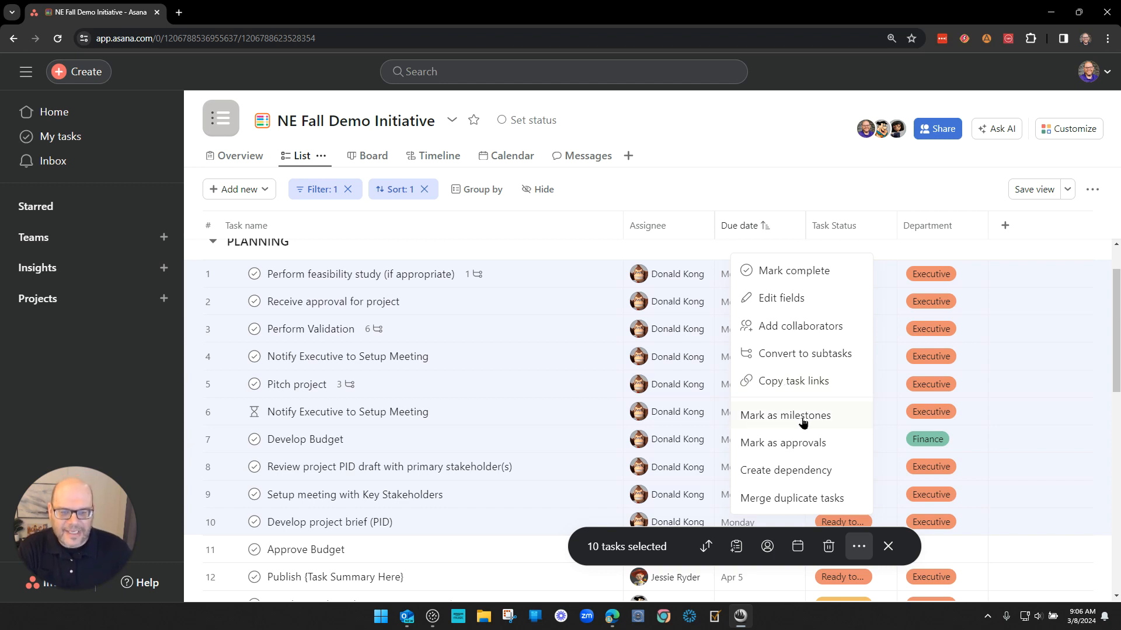
pyautogui.click(791, 416)
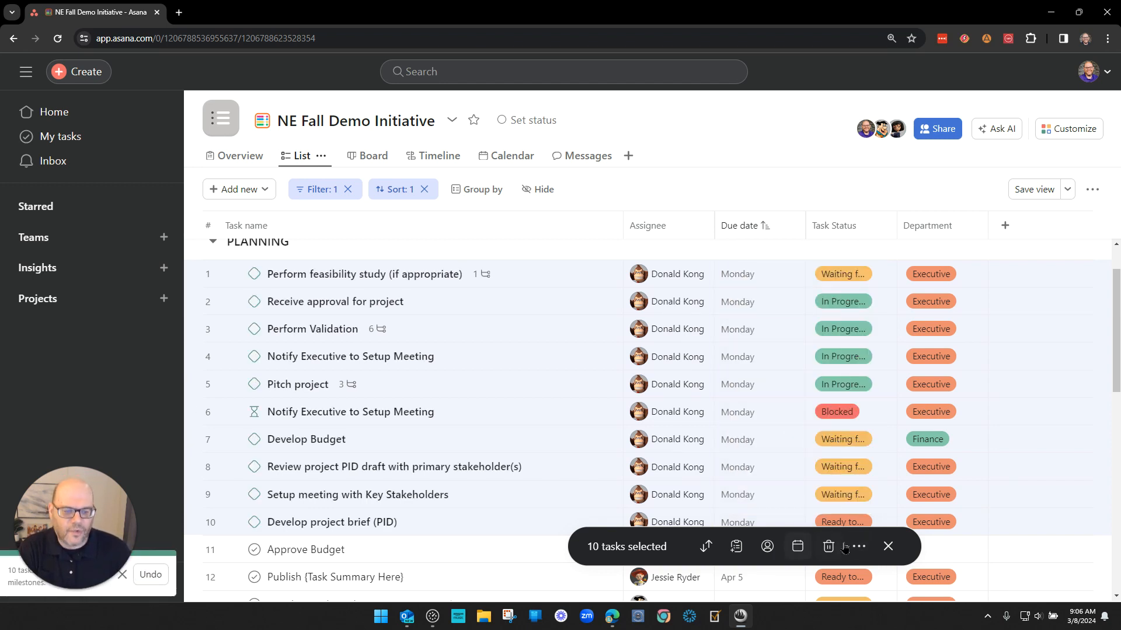
pyautogui.click(859, 546)
pyautogui.click(782, 415)
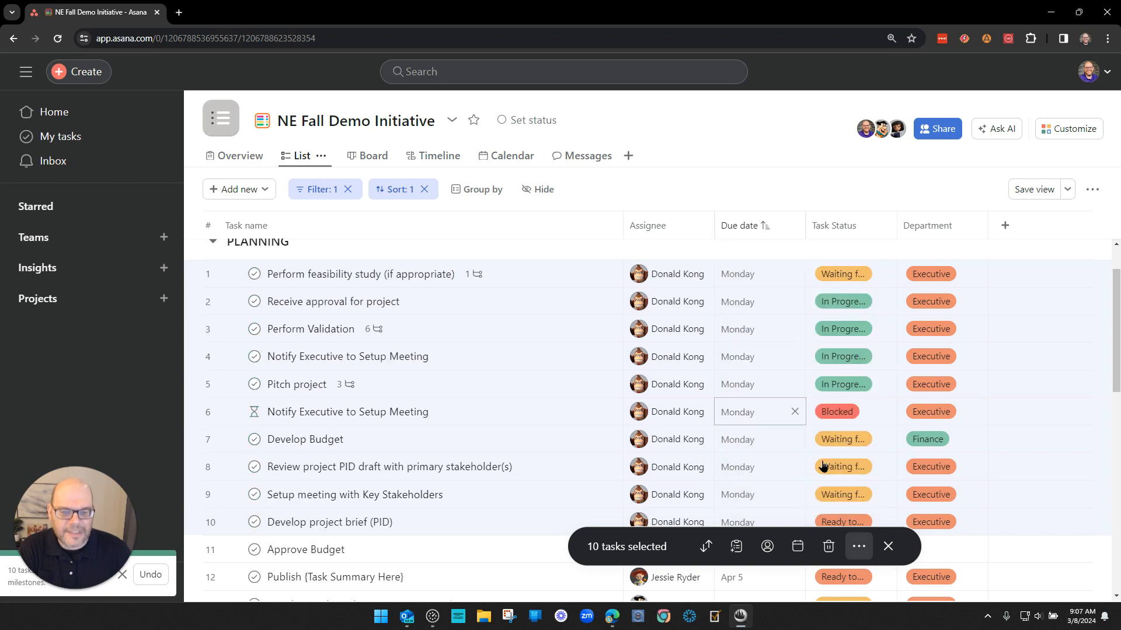
# Create a dependency that makes the ten selected tasks blocked by "Approve Budget" in NE Fall Demo Initiative
pyautogui.click(858, 546)
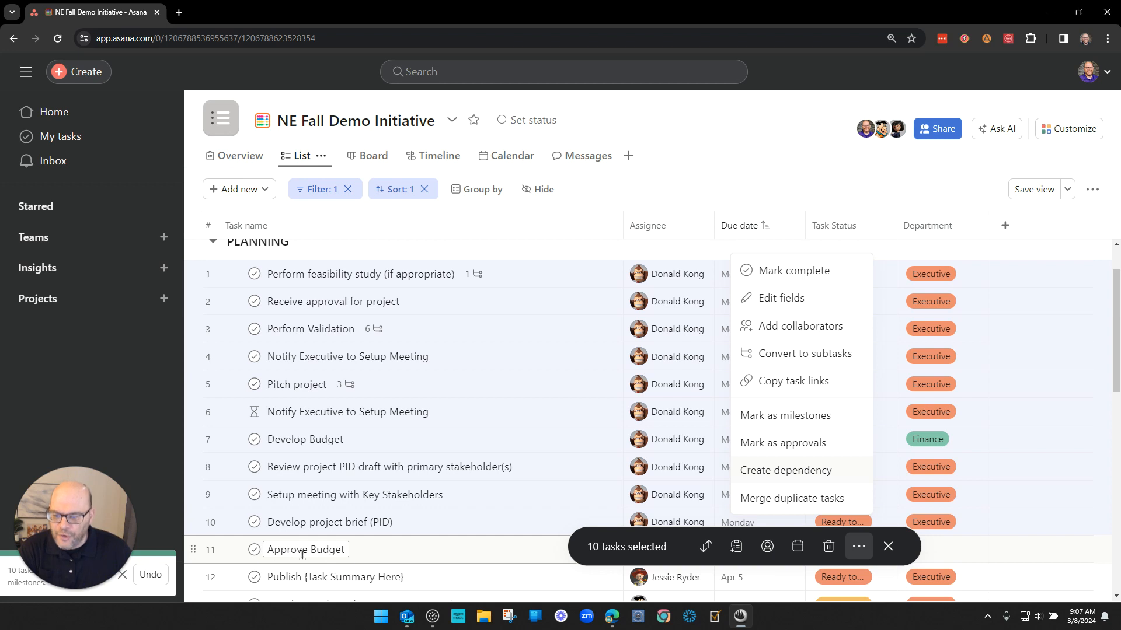
pyautogui.click(792, 470)
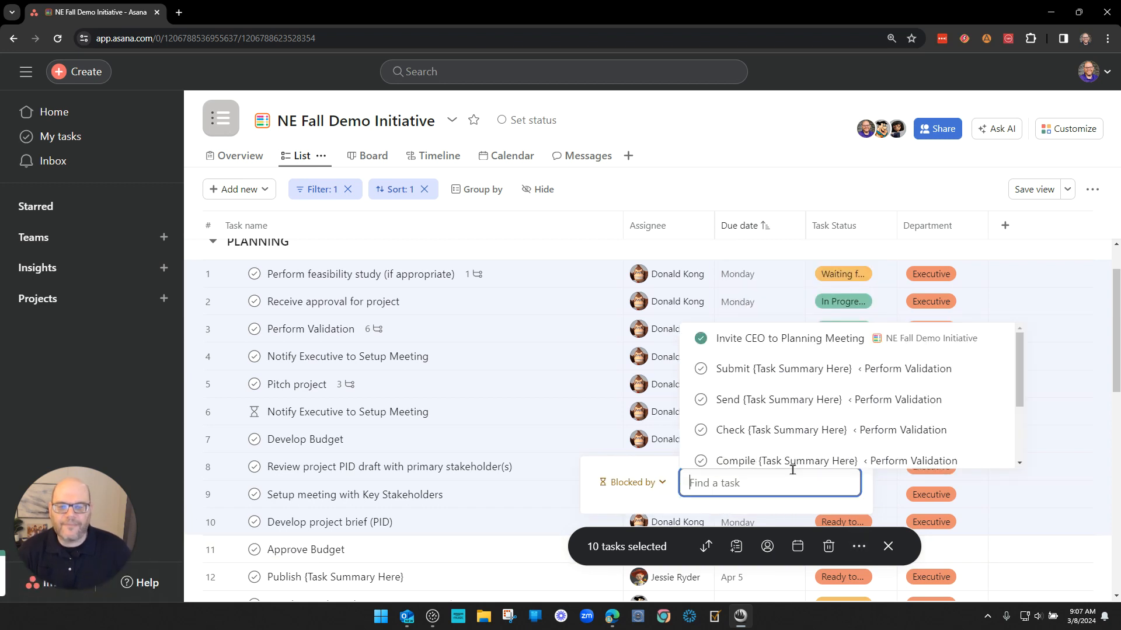
pyautogui.write('approve')
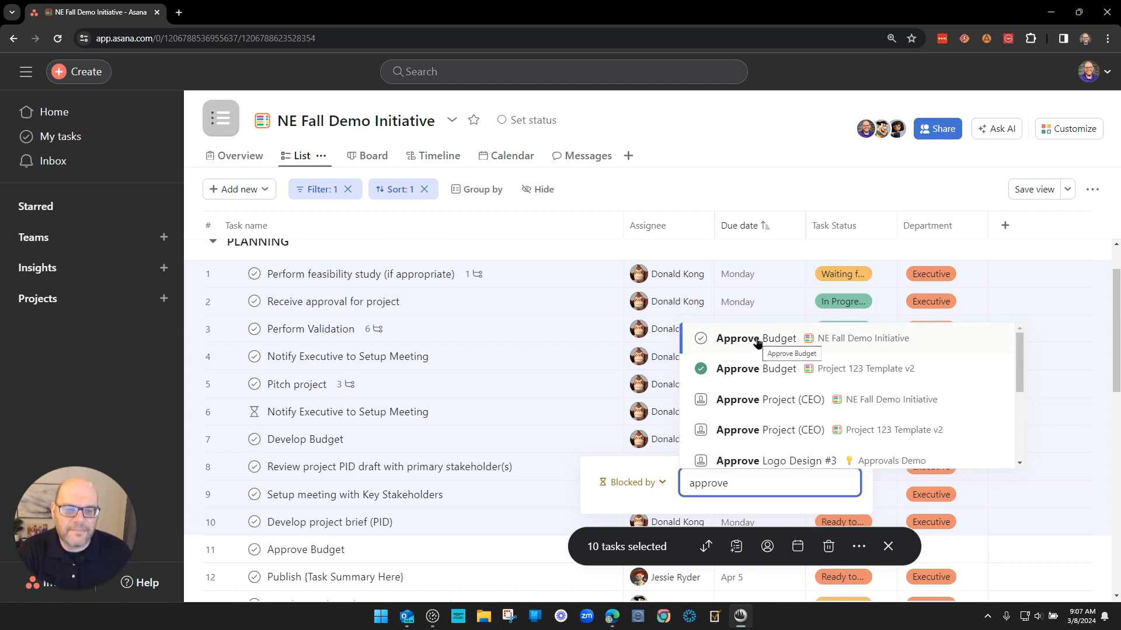
pyautogui.click(757, 340)
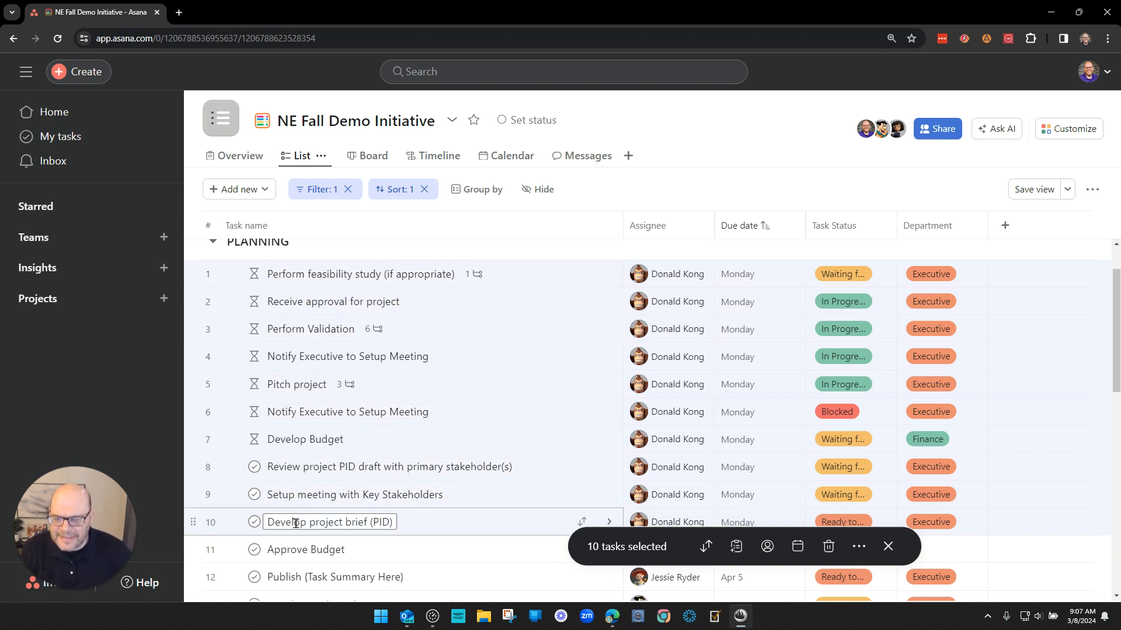
# Mark "Approve Budget" complete, reselect the ten tasks it blocks, and undo the completion
pyautogui.click(309, 552)
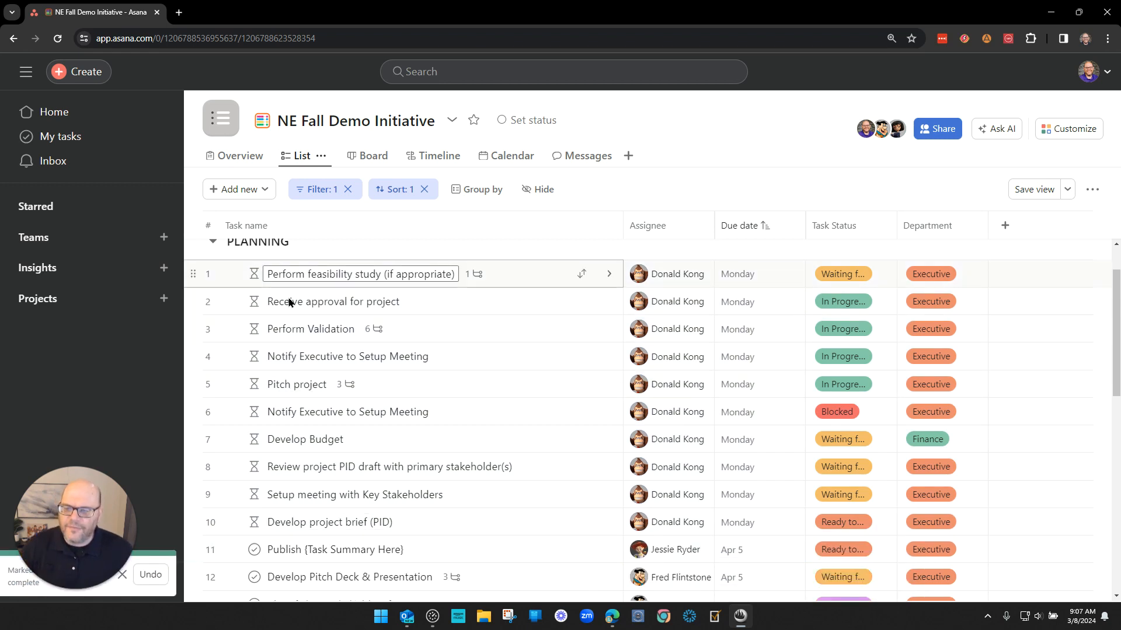
pyautogui.keyDown('shift'); pyautogui.click(308, 274); pyautogui.keyUp('shift')
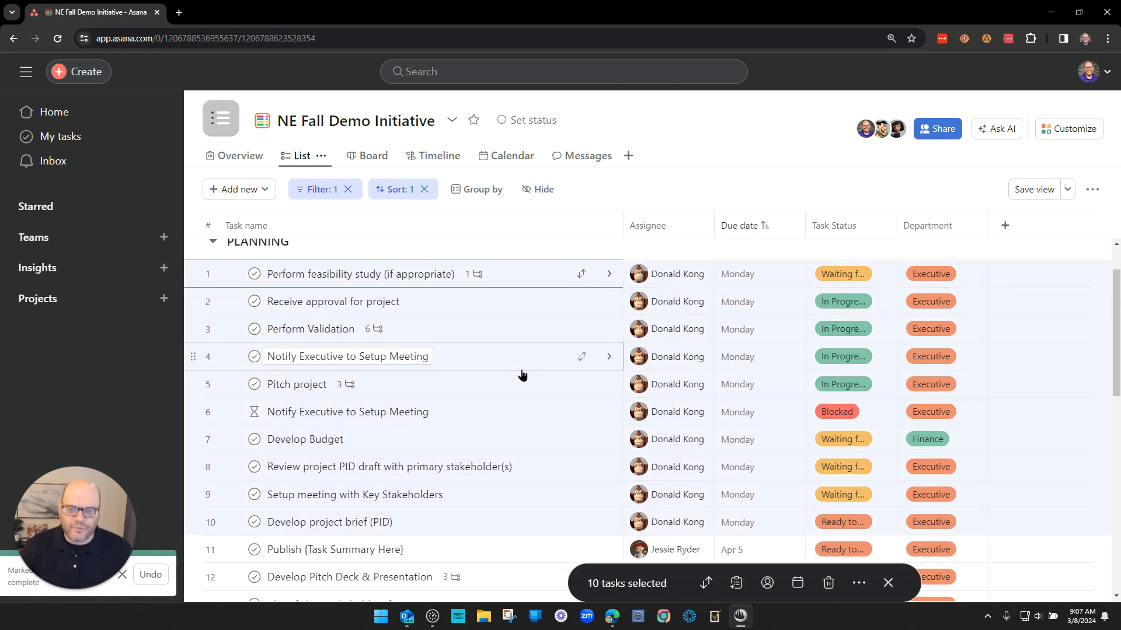
pyautogui.click(859, 549)
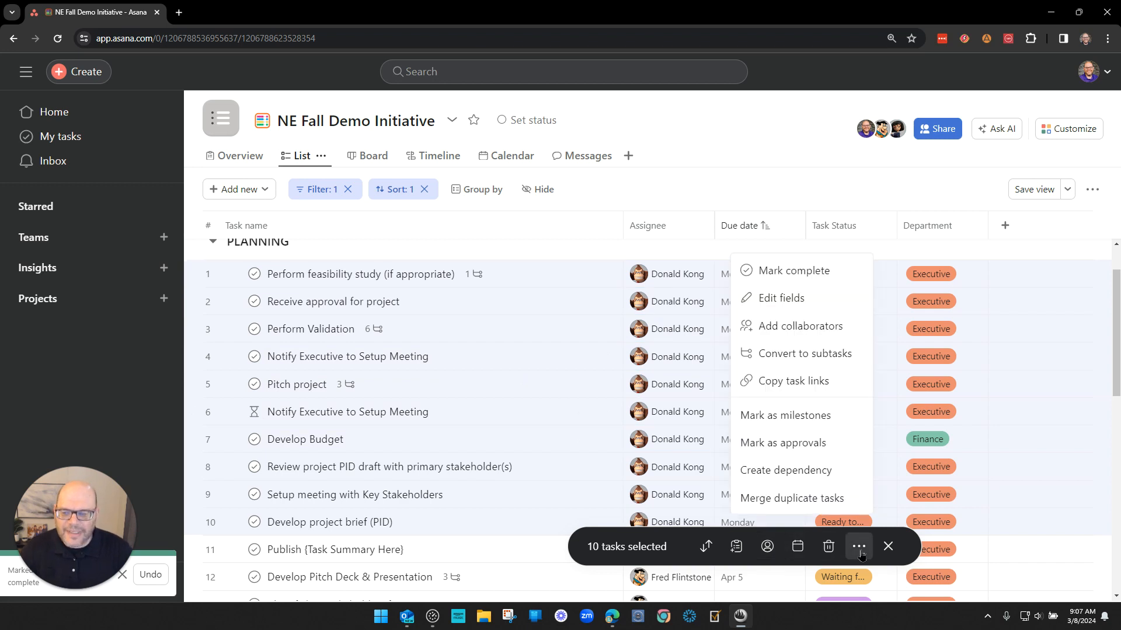
pyautogui.click(328, 523)
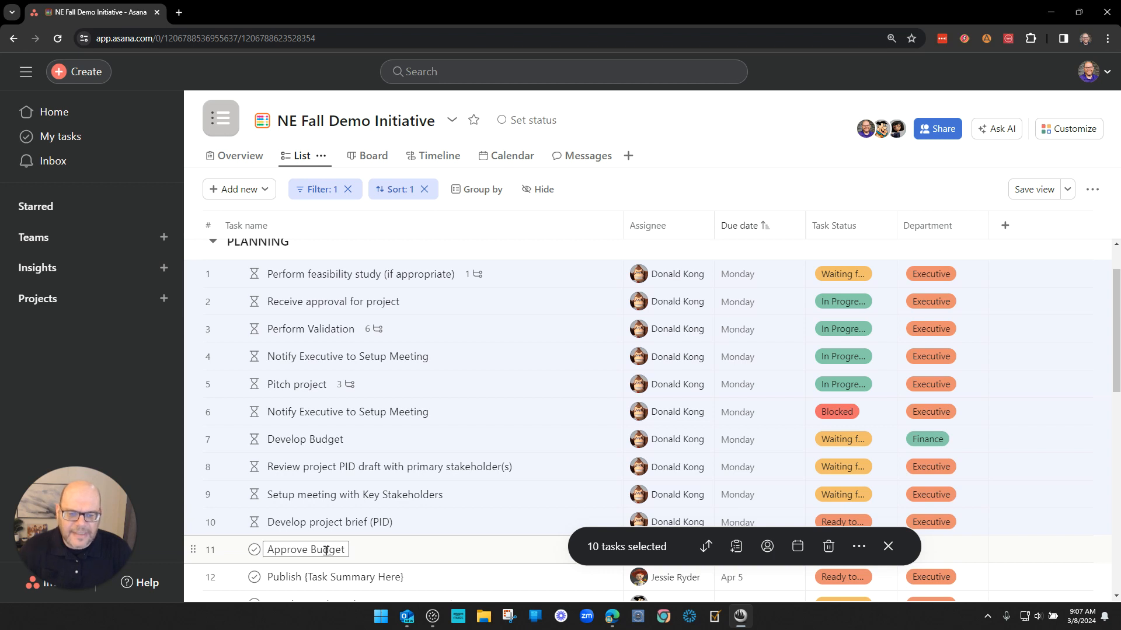
# Convert the ten selected tasks to subtasks of "Approve Budget" in NE Fall Demo Initiative
pyautogui.click(859, 547)
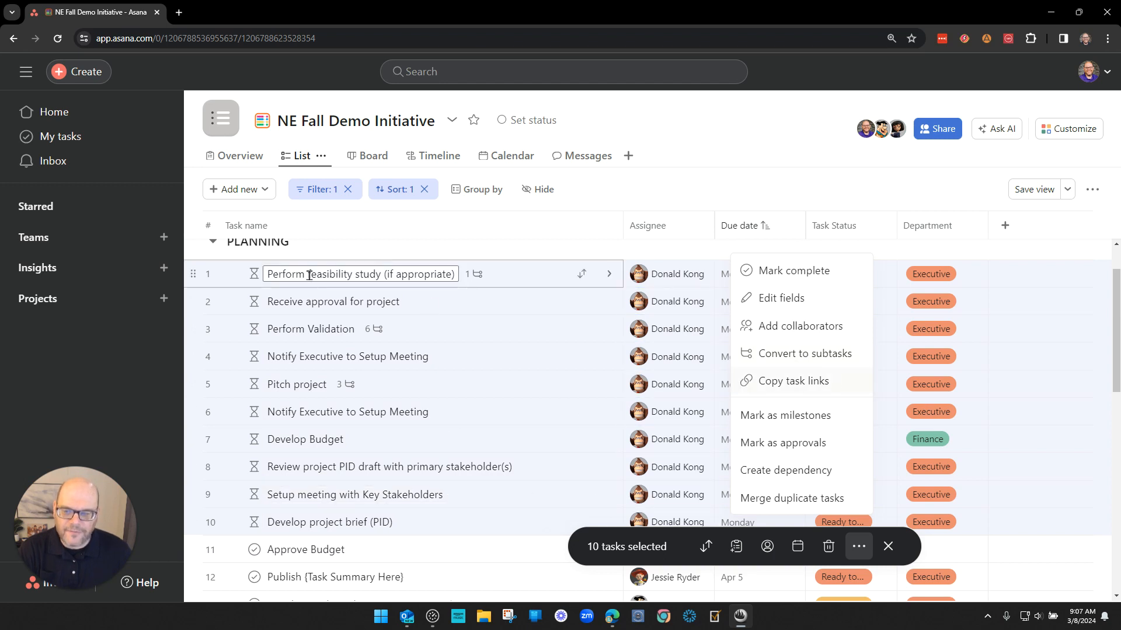
pyautogui.click(796, 356)
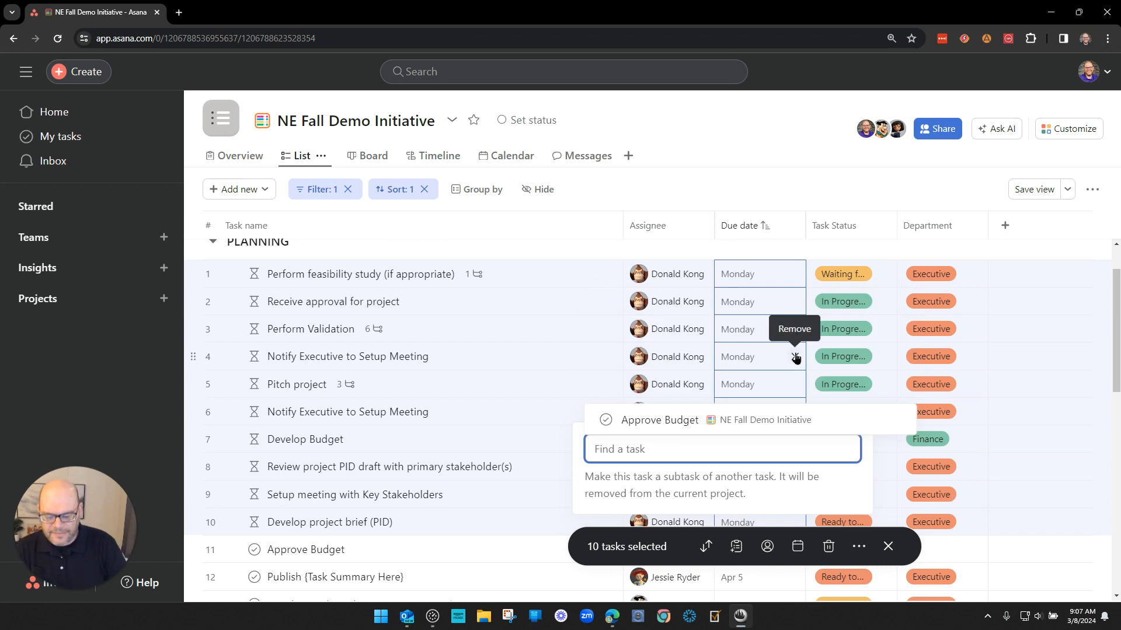
pyautogui.write('approve')
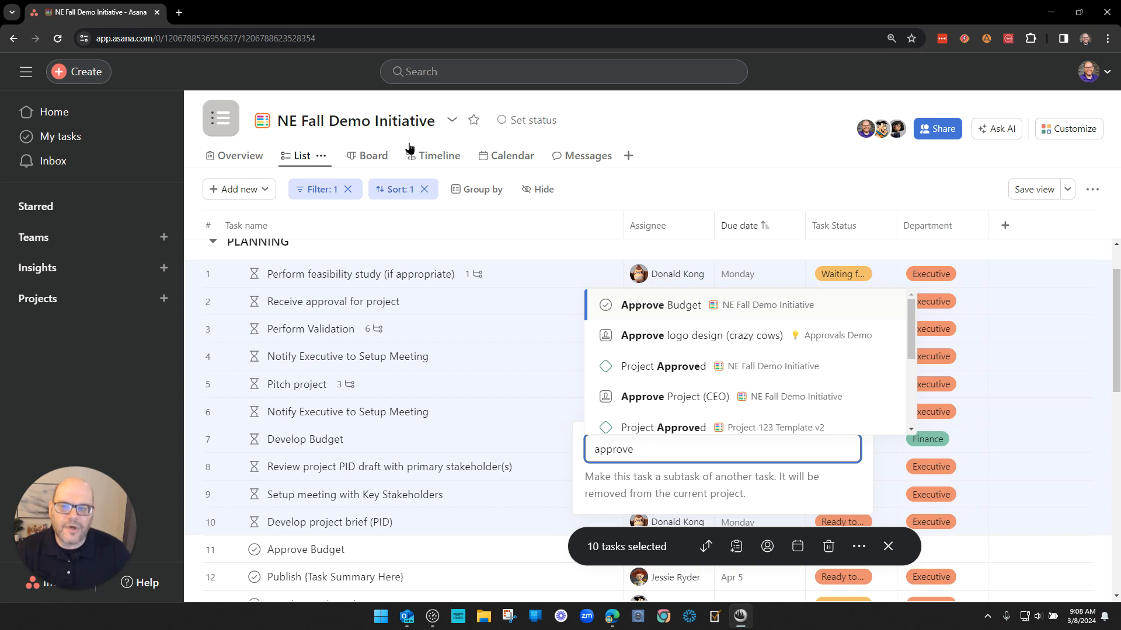
pyautogui.click(646, 309)
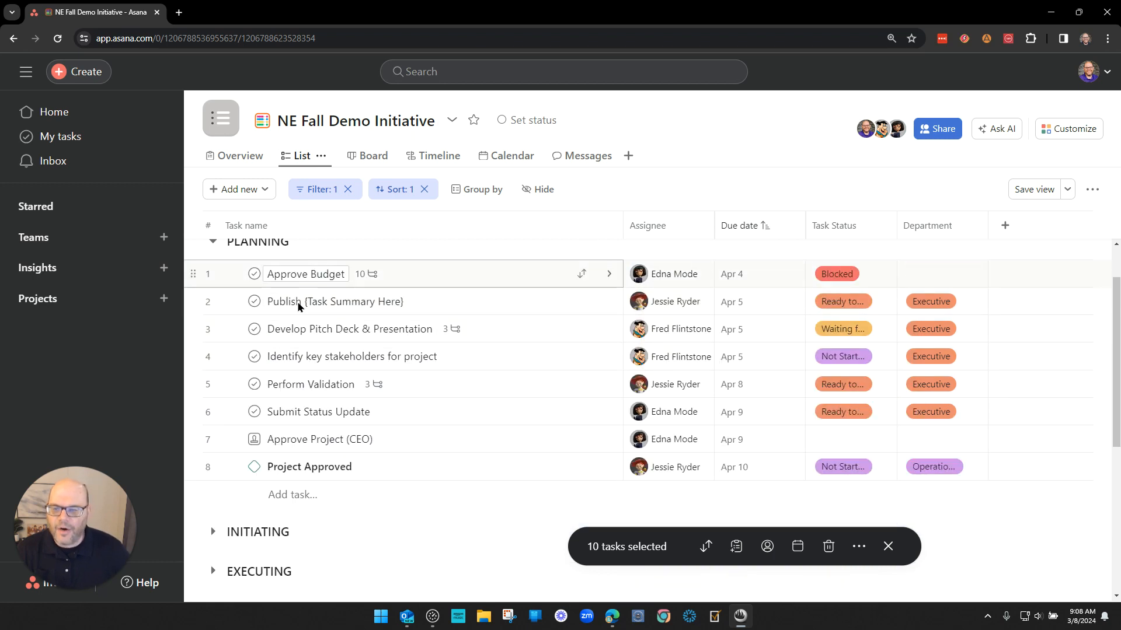
pyautogui.click(432, 278)
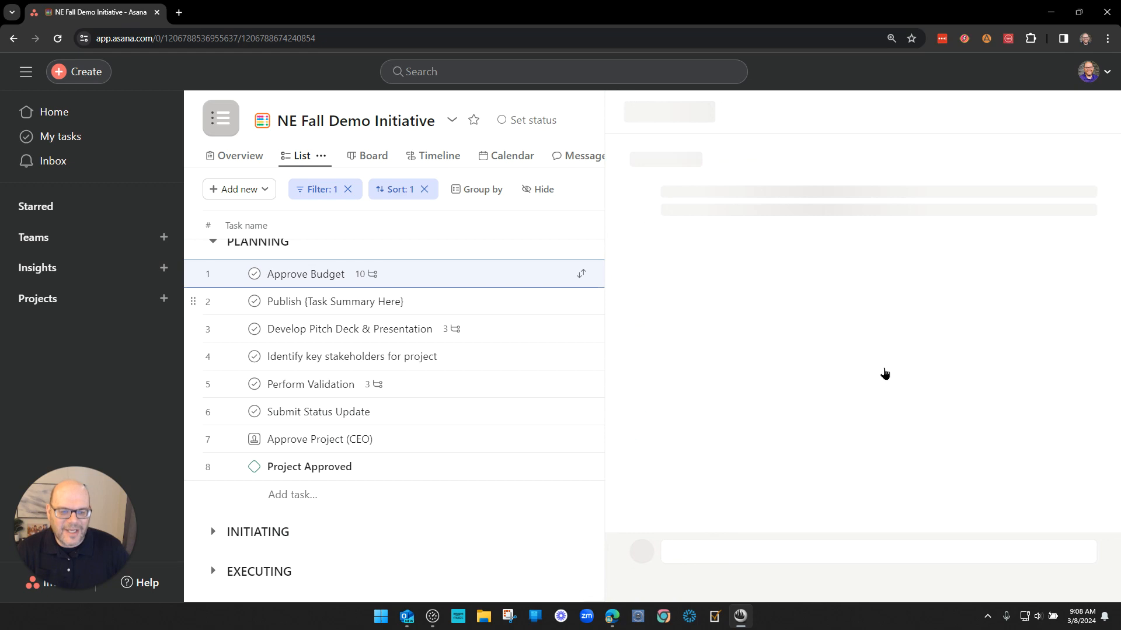
pyautogui.scroll(-10, 887, 368)
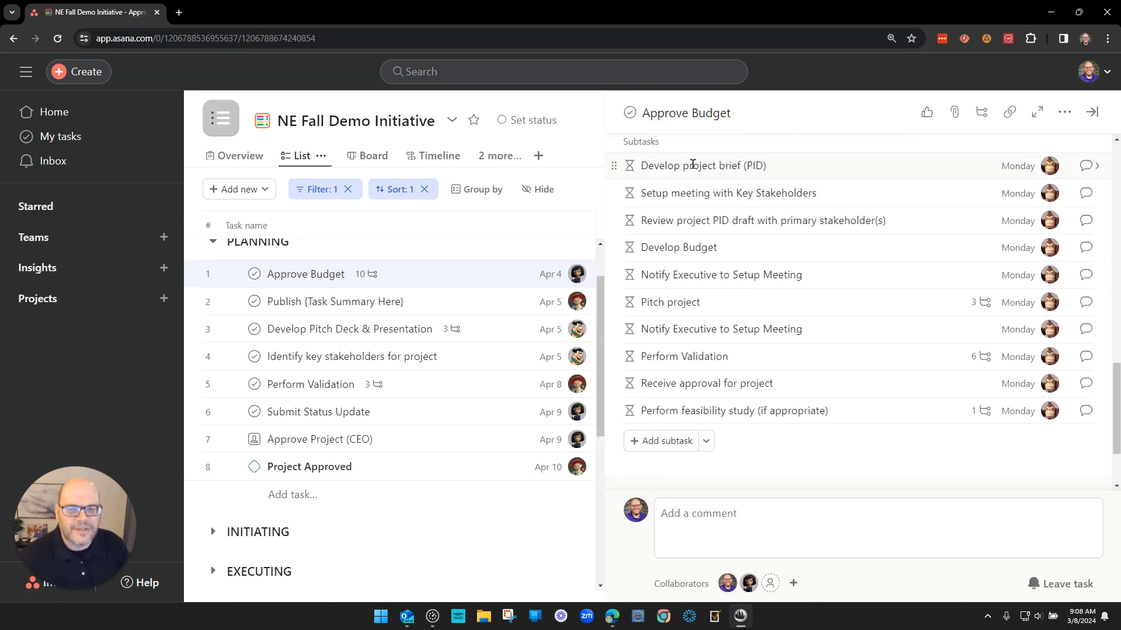
pyautogui.moveTo(701, 410); pyautogui.dragTo(704, 230)
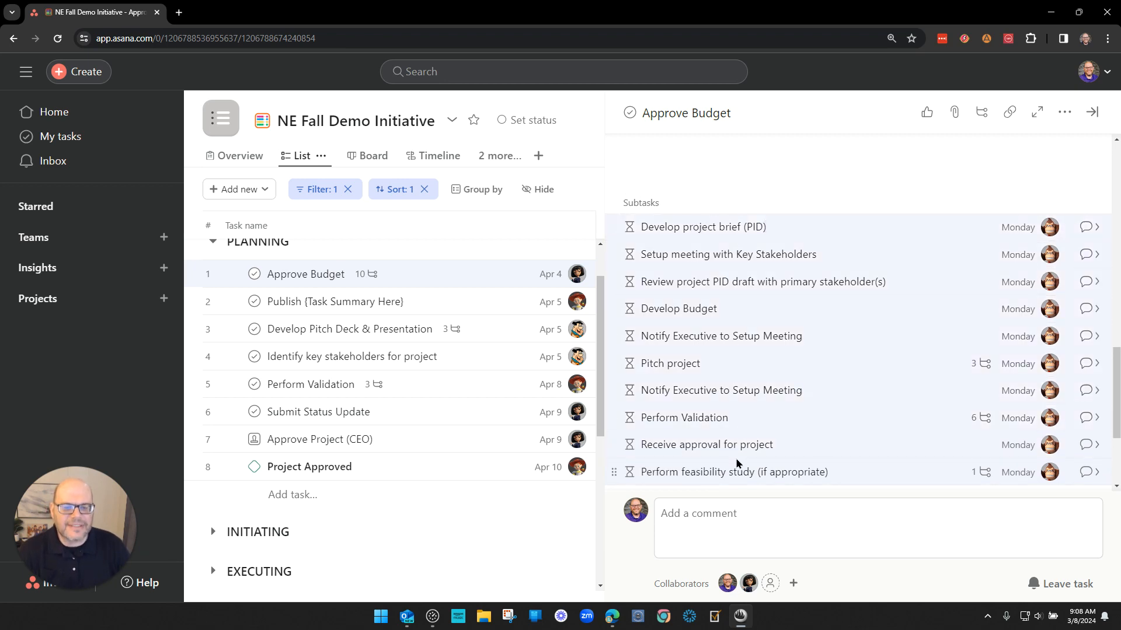
pyautogui.press('Escape')
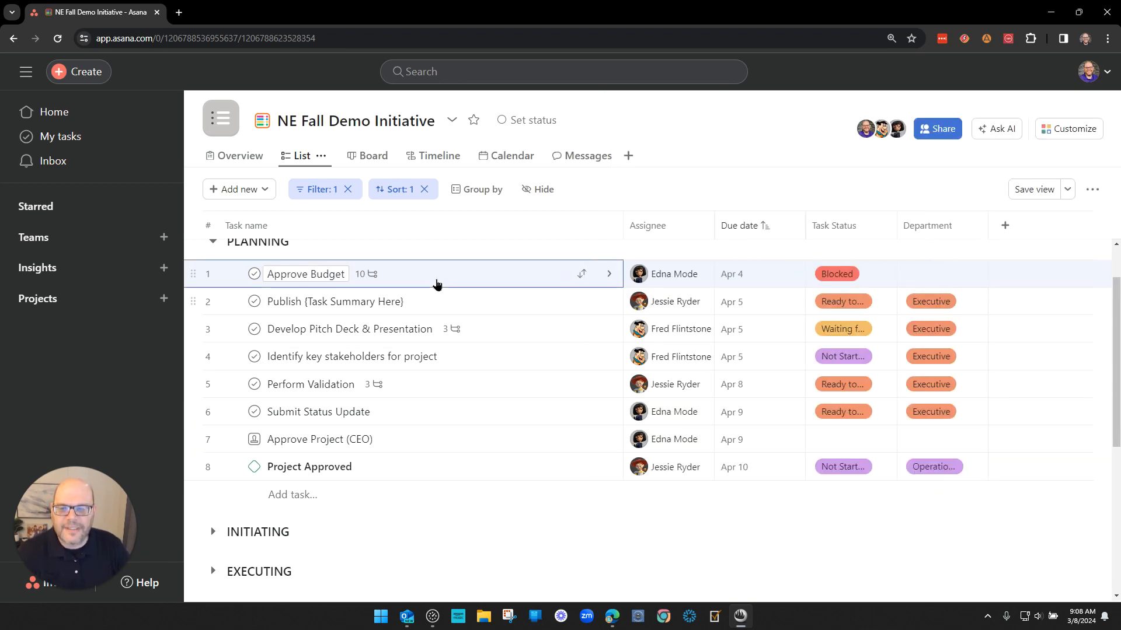
# Select all ten subtasks of "Approve Budget" and move them out to the beginning of the PLANNING section
pyautogui.click(436, 280)
pyautogui.scroll(-10, 817, 350)
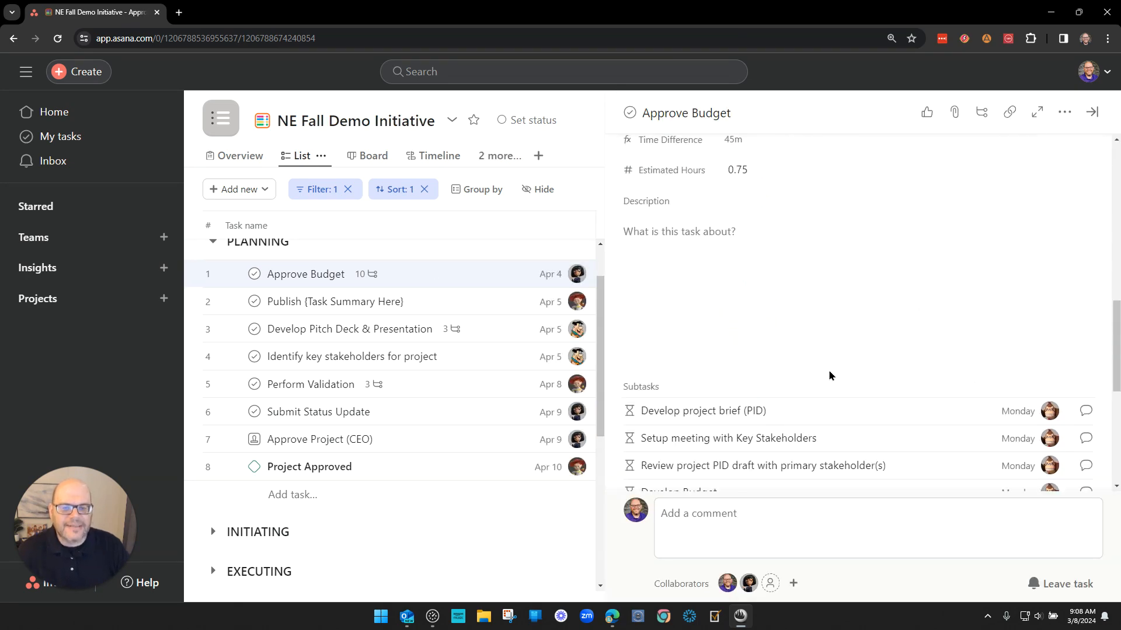
pyautogui.moveTo(682, 169); pyautogui.dragTo(720, 414)
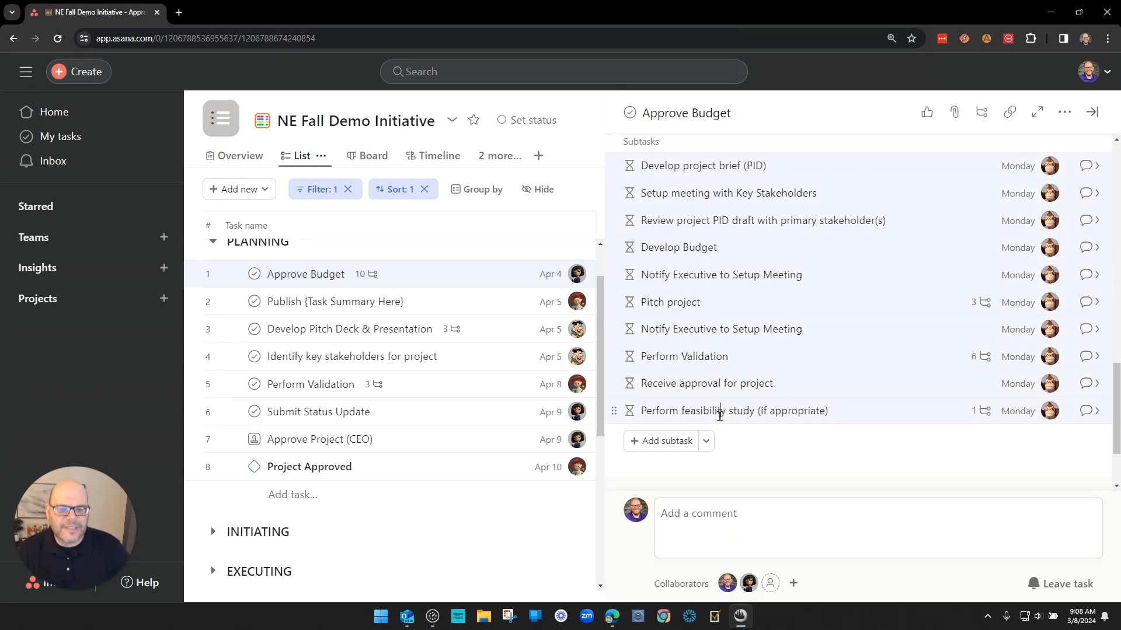
pyautogui.scroll(3, 720, 408)
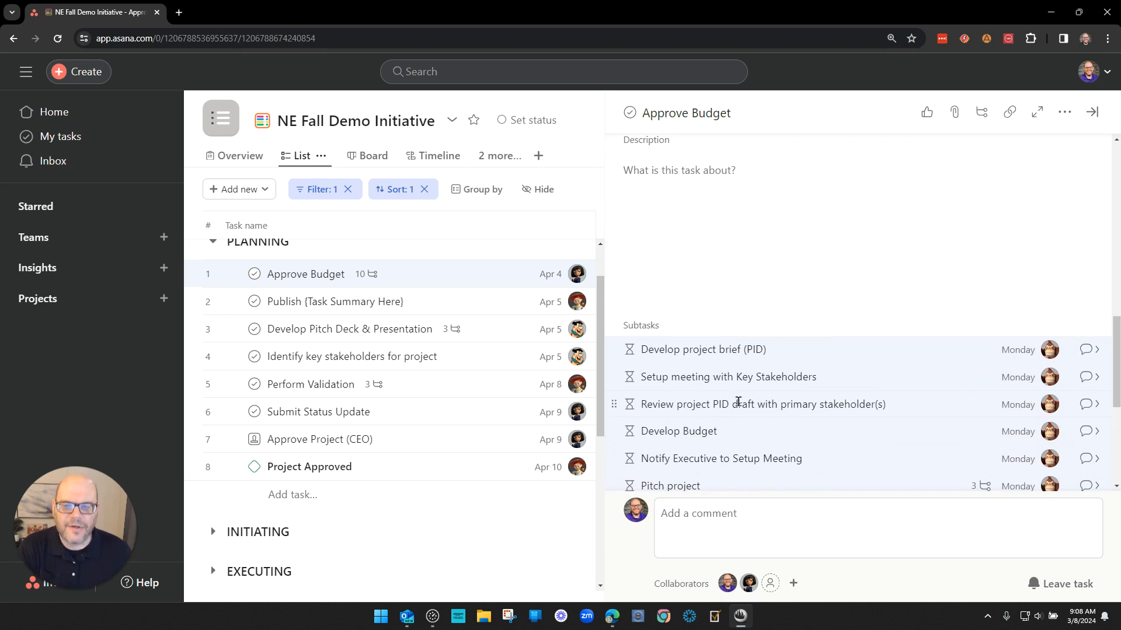
pyautogui.scroll(2, 351, 303)
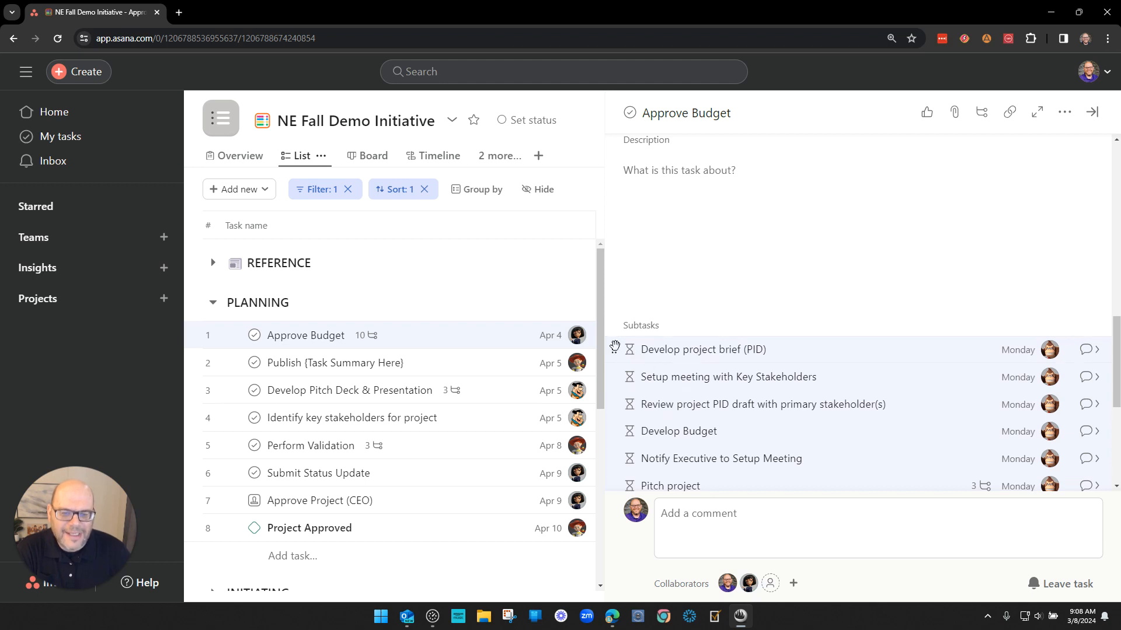
pyautogui.moveTo(614, 347); pyautogui.dragTo(282, 331)
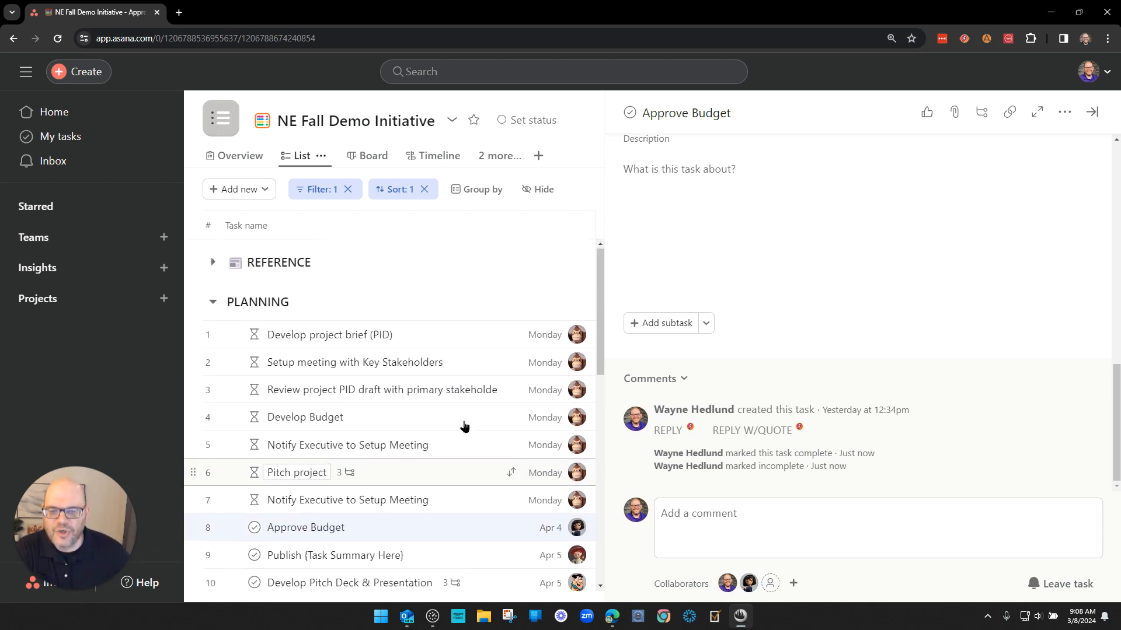
# Close the "Approve Budget" details, select the first ten PLANNING tasks, and review the additional bulk actions available for them
pyautogui.click(1092, 112)
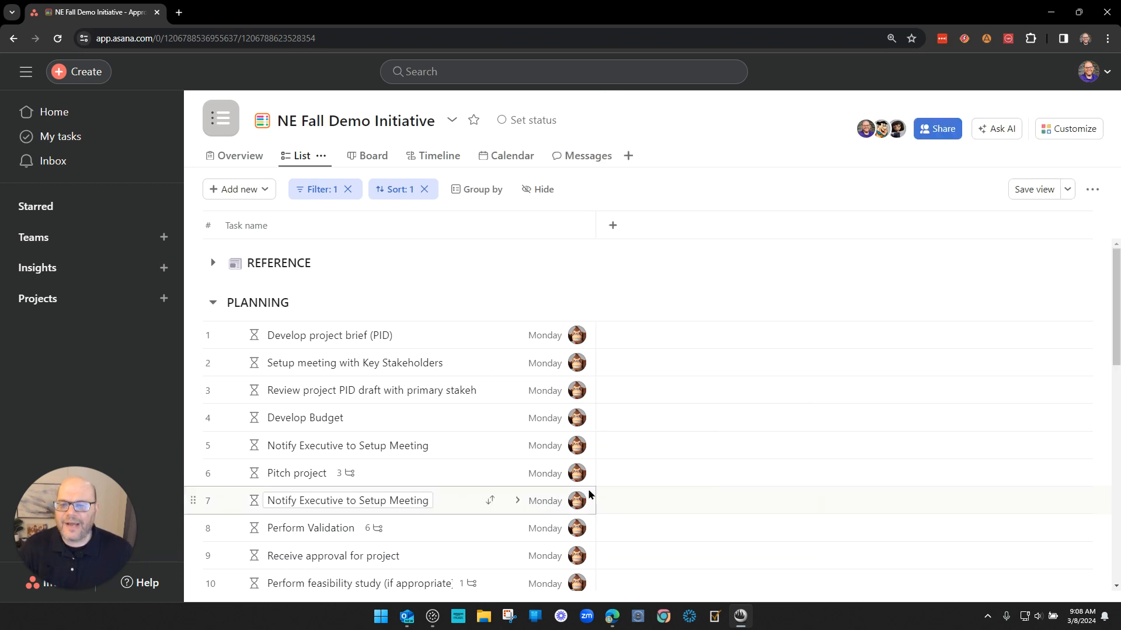
pyautogui.click(285, 335)
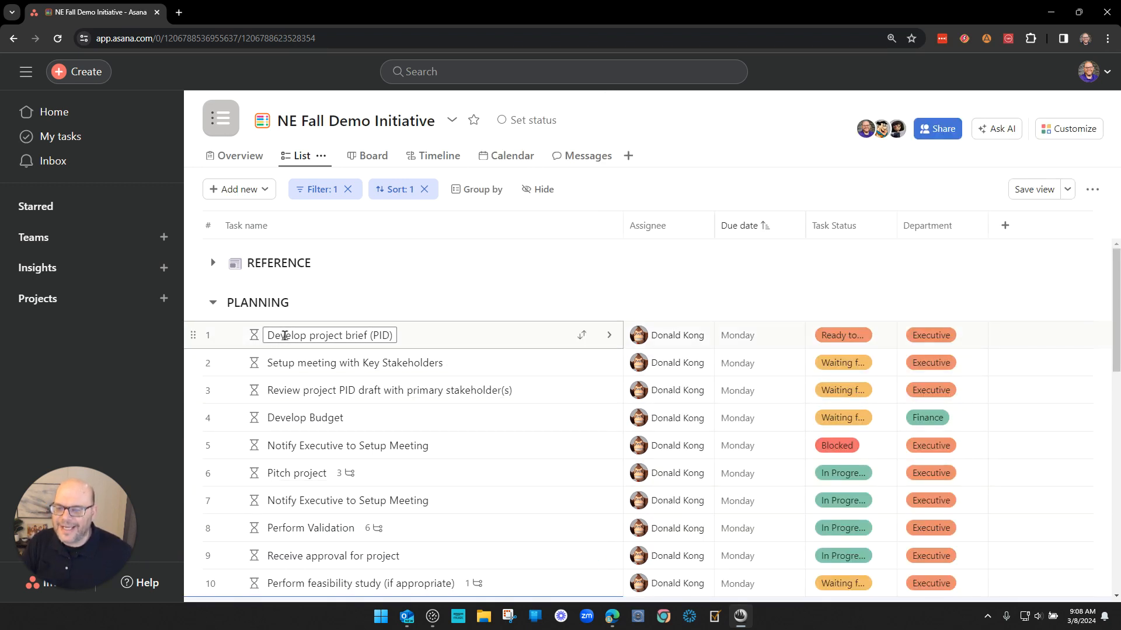
pyautogui.scroll(-1, 455, 460)
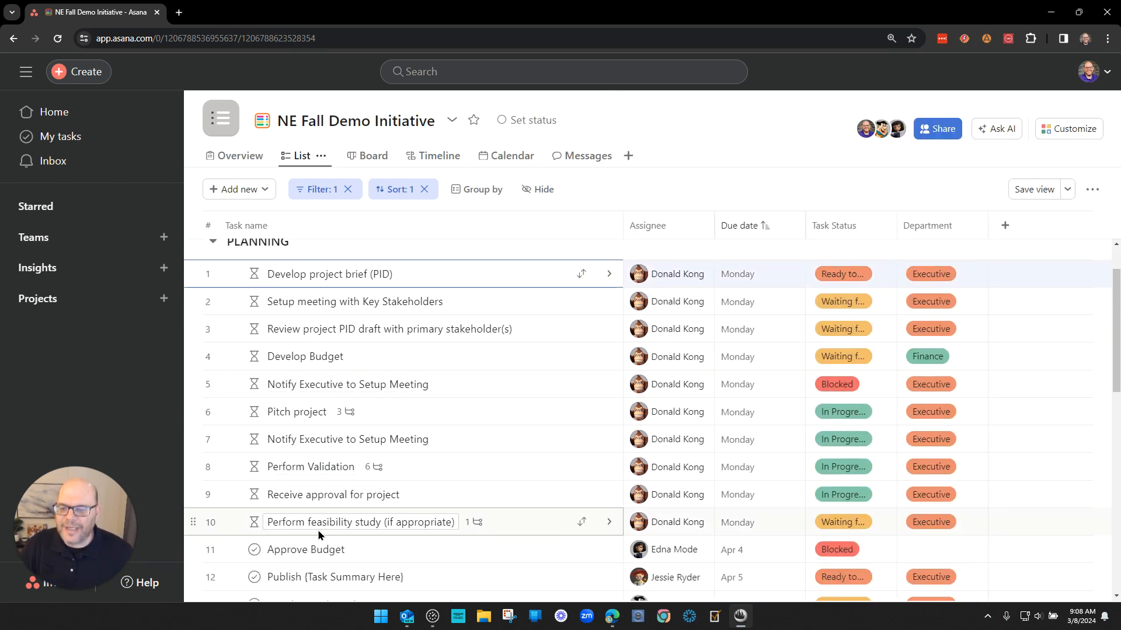
pyautogui.keyDown('shift'); pyautogui.click(376, 523); pyautogui.keyUp('shift')
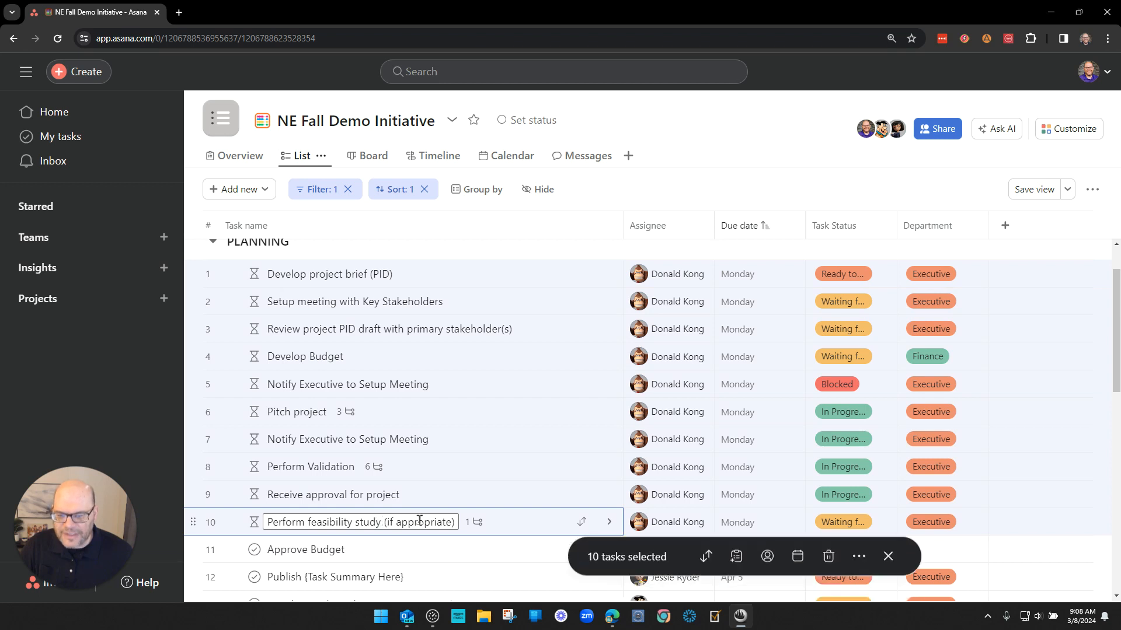
pyautogui.click(858, 546)
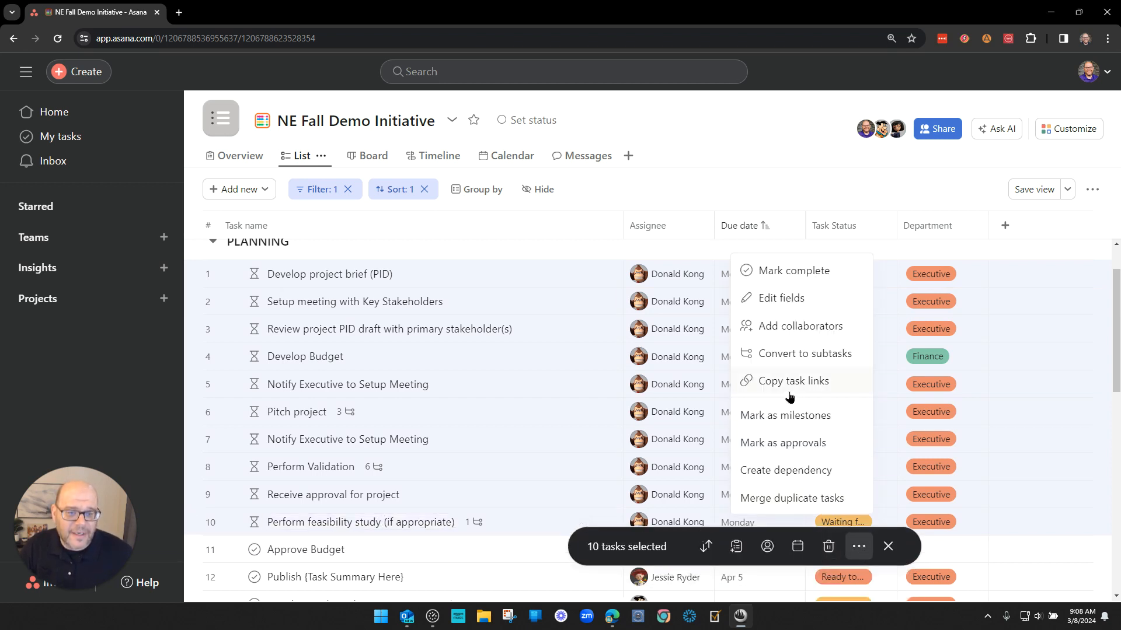
pyautogui.click(685, 196)
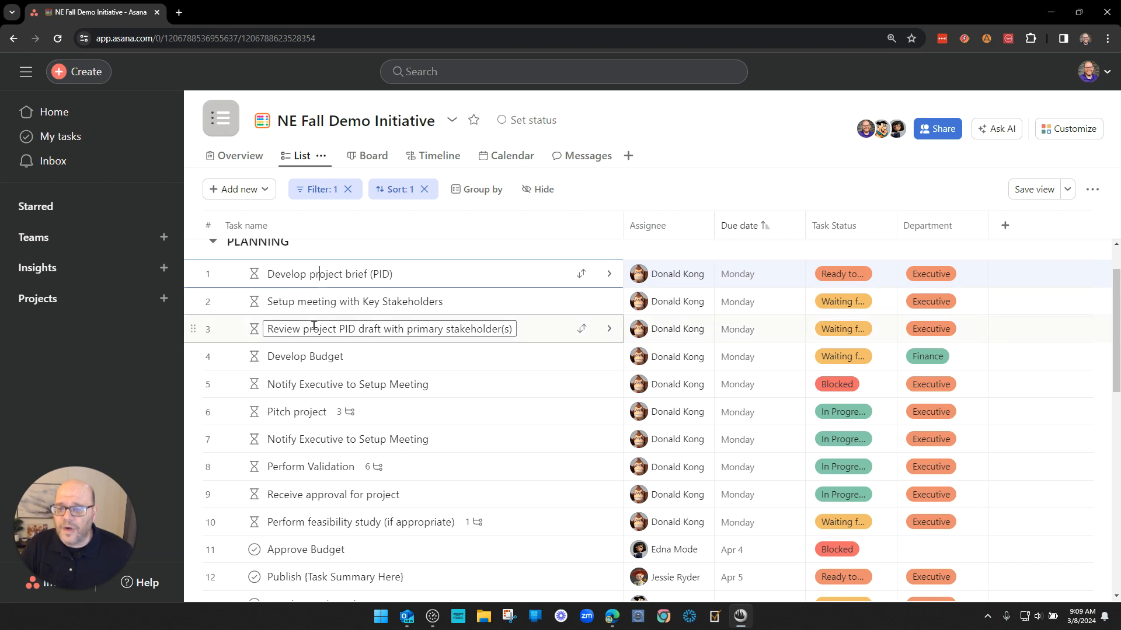
# Select tasks 1, 3, 5, 7 and 9 in PLANNING and set their Department to Finance, replacing it with Human Resources
pyautogui.keyDown('ctrl'); pyautogui.click(294, 330); pyautogui.keyUp('ctrl')
pyautogui.keyDown('ctrl'); pyautogui.click(299, 384); pyautogui.keyUp('ctrl')
pyautogui.keyDown('ctrl'); pyautogui.click(300, 439); pyautogui.keyUp('ctrl')
pyautogui.keyDown('ctrl'); pyautogui.click(297, 494); pyautogui.keyUp('ctrl')
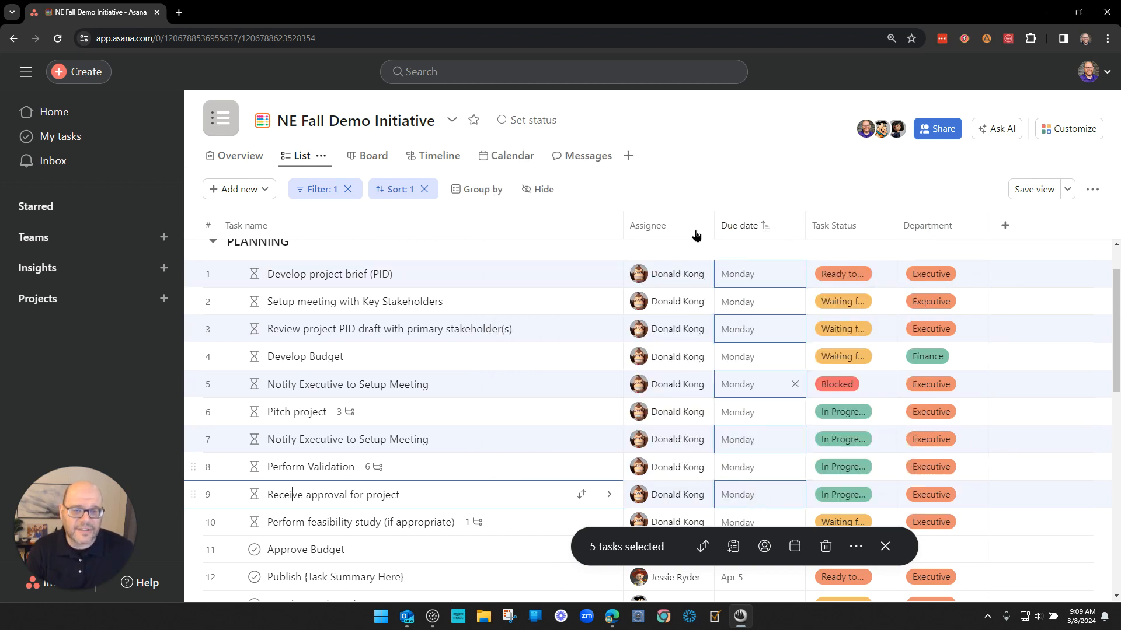
pyautogui.click(950, 274)
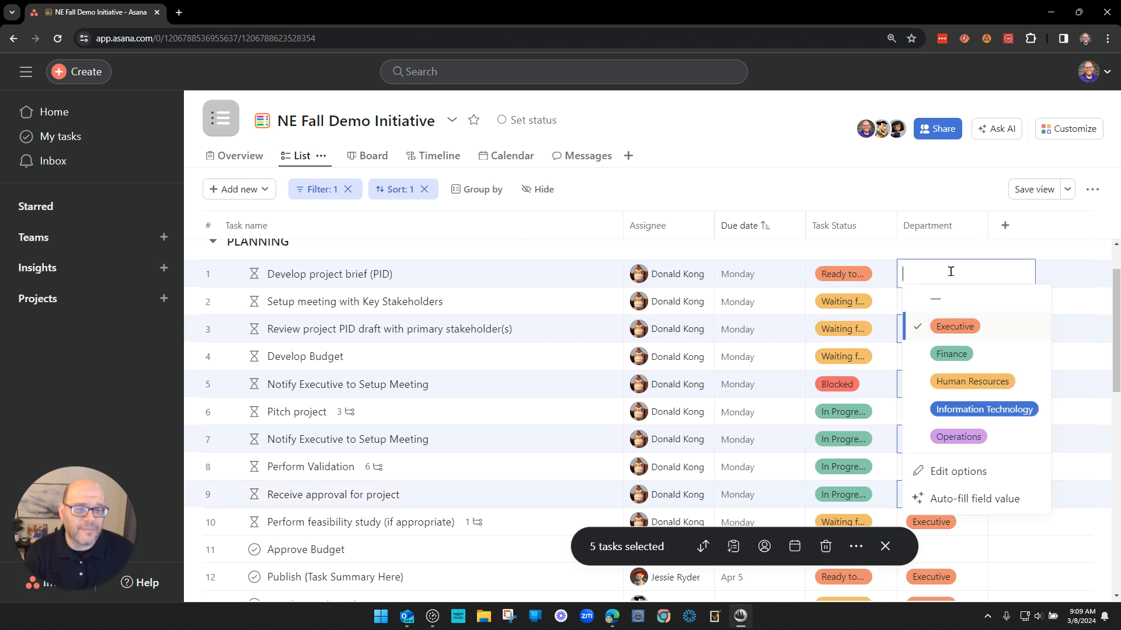
pyautogui.click(952, 353)
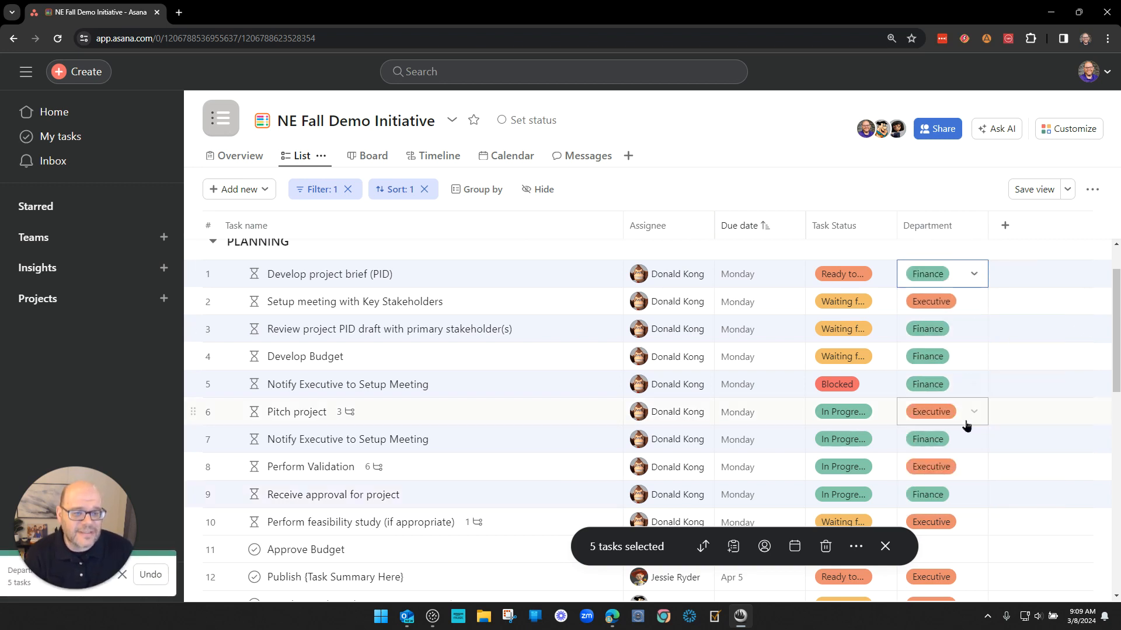
pyautogui.click(948, 285)
pyautogui.click(958, 381)
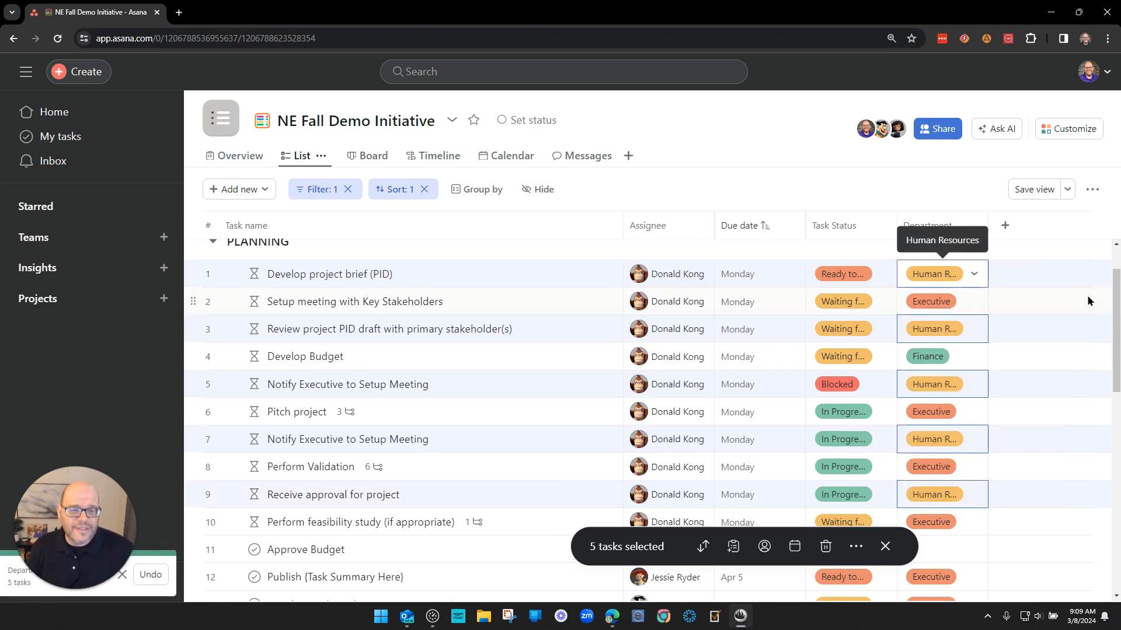
# Set the five selected tasks' Task Status to In Progress and their due date to 03/13/24
pyautogui.click(862, 273)
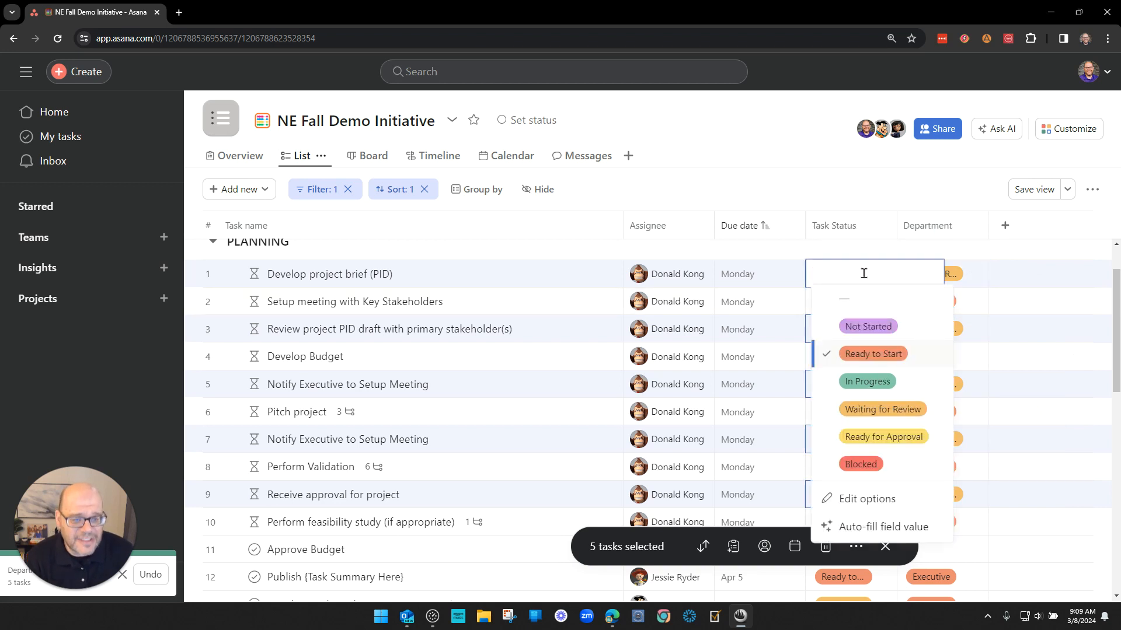
pyautogui.click(867, 381)
pyautogui.click(757, 272)
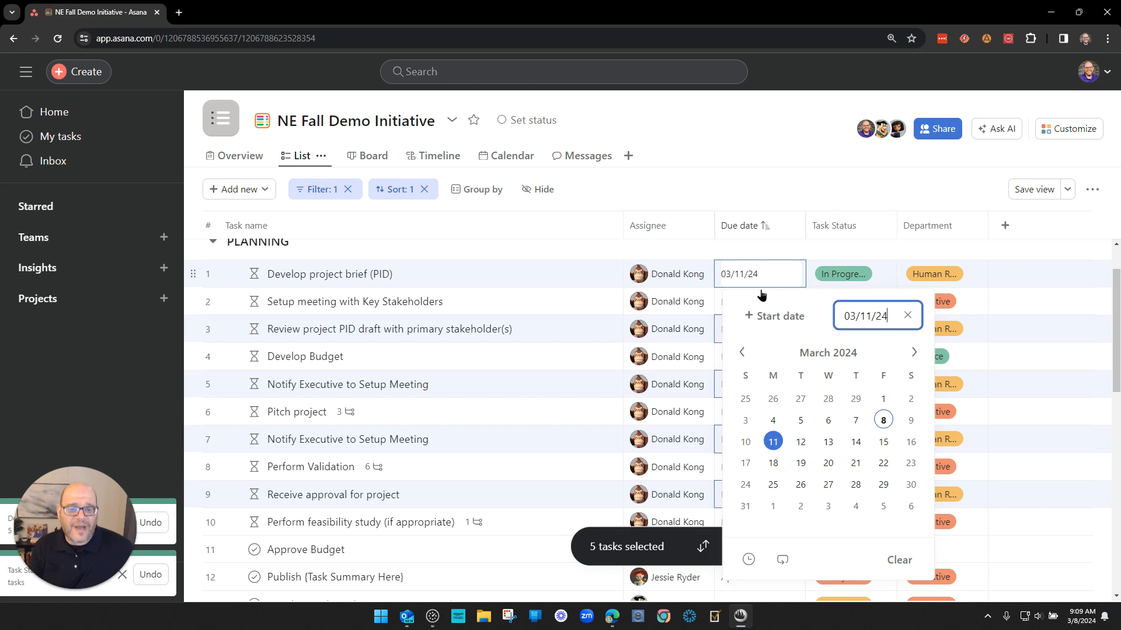
pyautogui.click(828, 444)
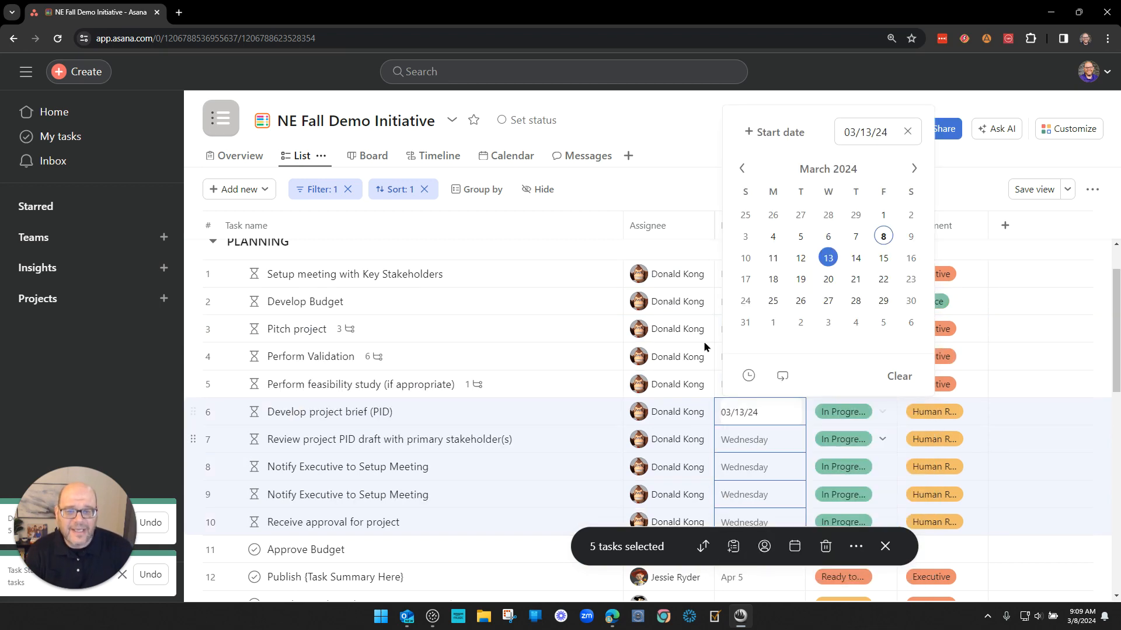
# Reassign the five selected tasks to the teammate highlighted in the assignee suggestions
pyautogui.click(653, 416)
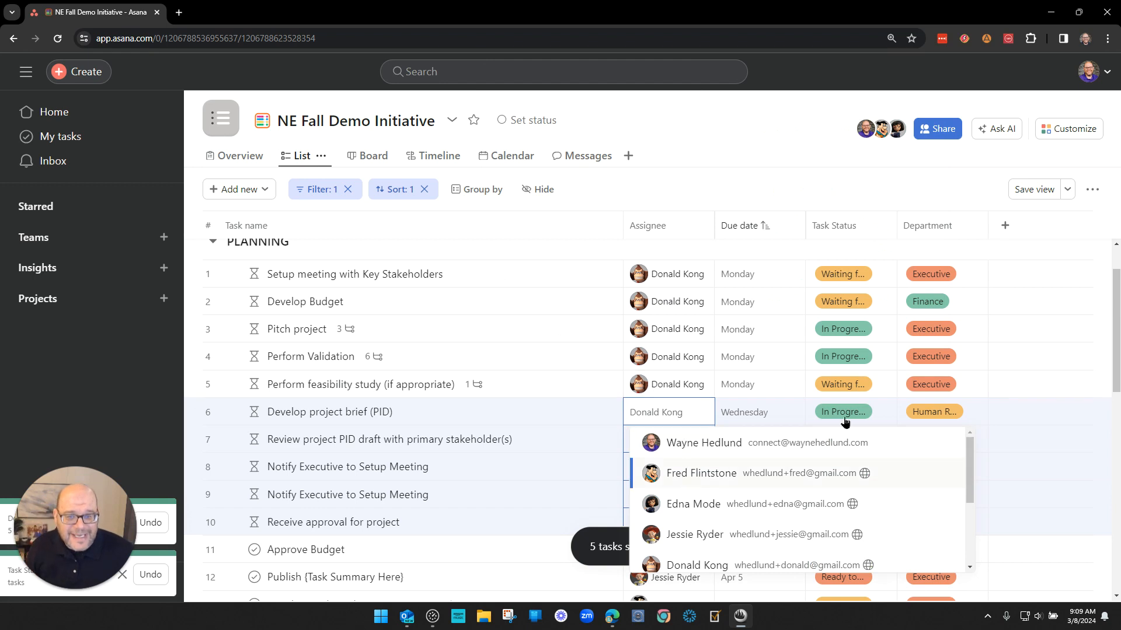
pyautogui.press('Return')
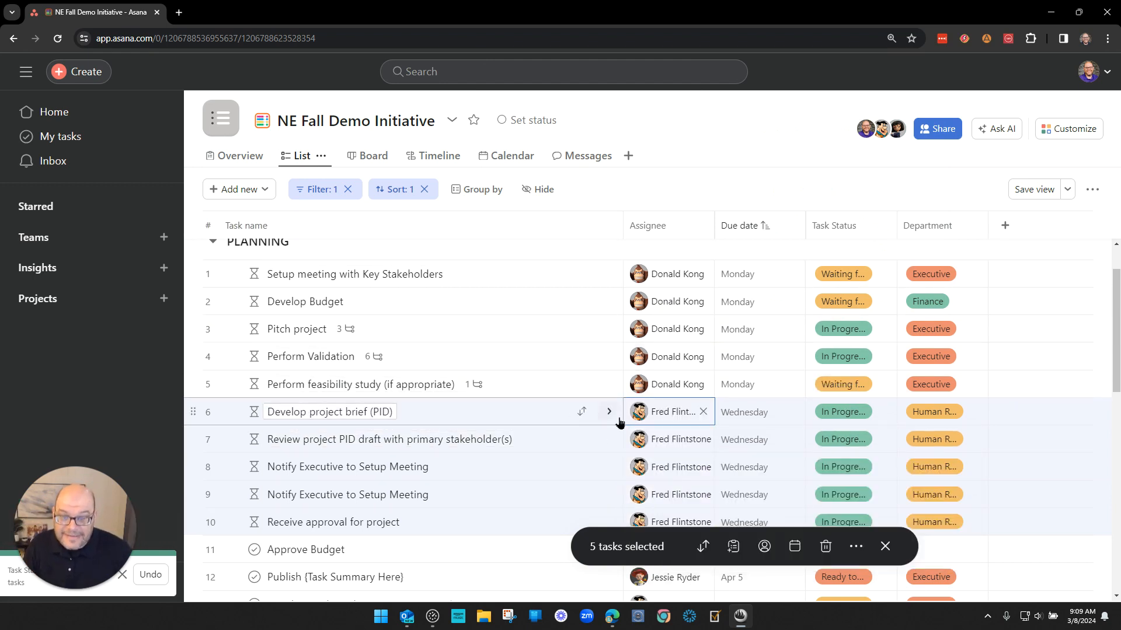
# Move the five selected tasks to the CLOSING section and check their placement there
pyautogui.click(580, 410)
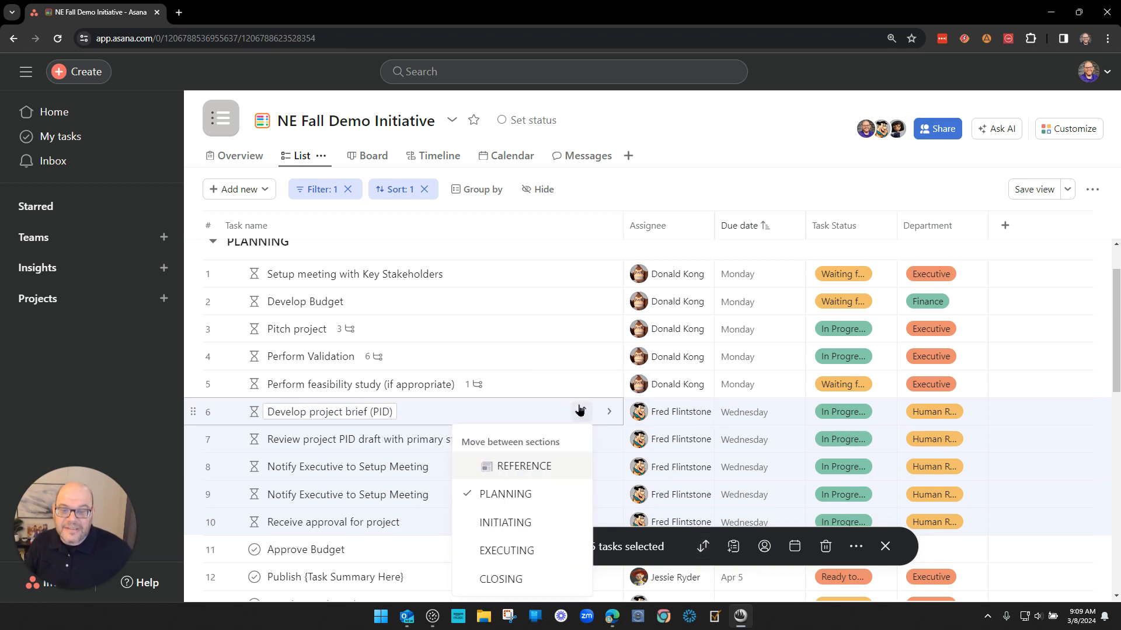
pyautogui.click(496, 577)
pyautogui.scroll(-2, 499, 337)
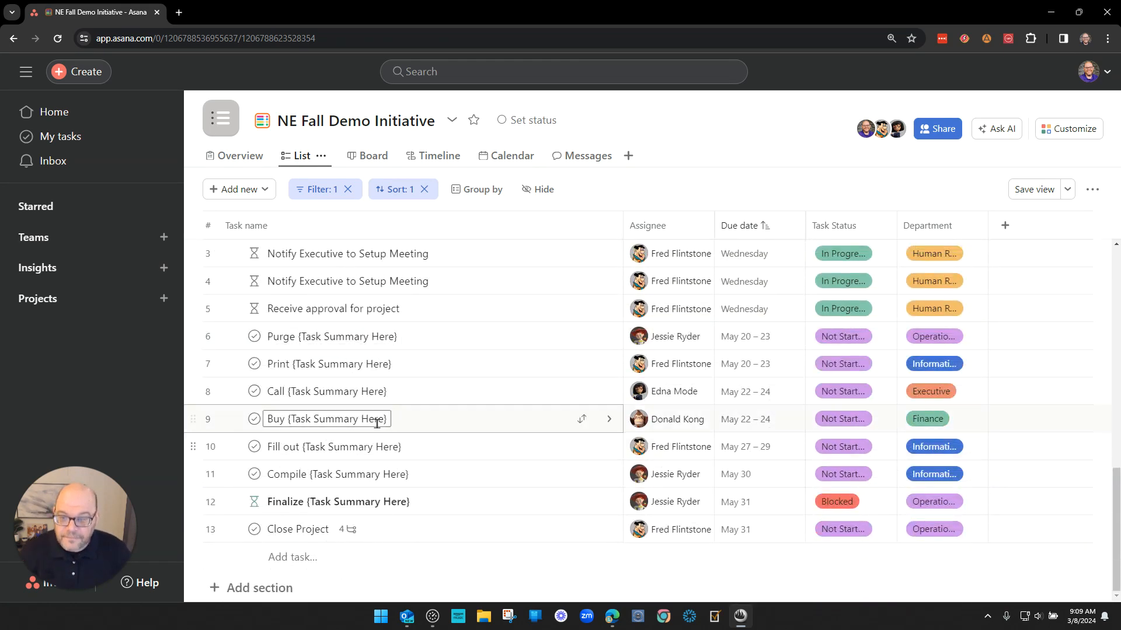
pyautogui.scroll(10, 380, 430)
pyautogui.scroll(-8, 423, 433)
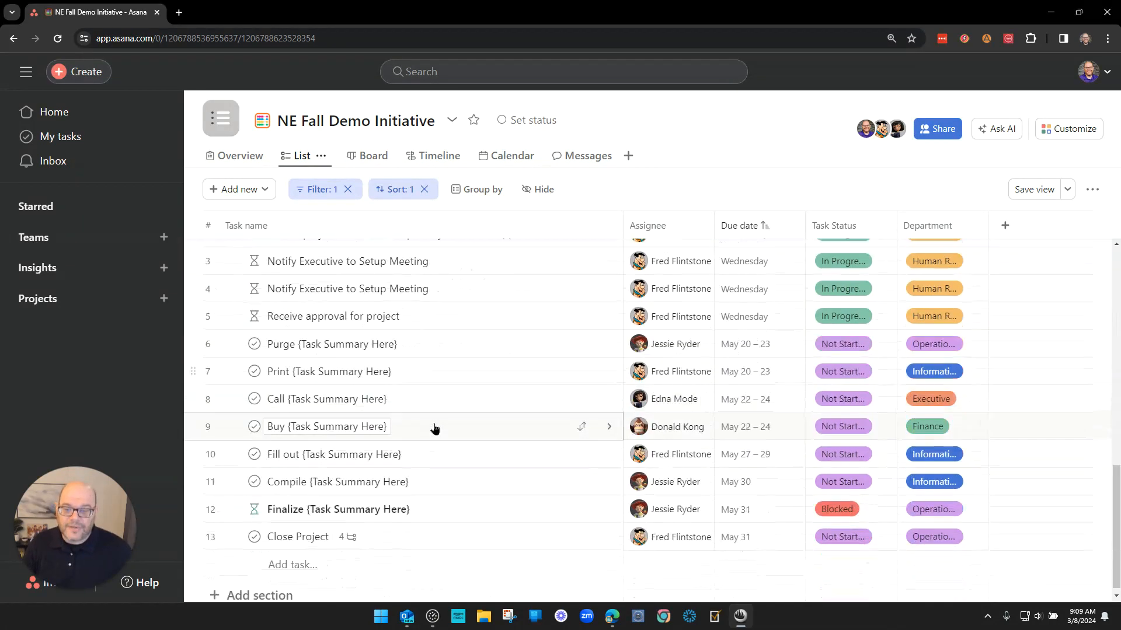
pyautogui.scroll(2, 441, 418)
pyautogui.scroll(1, 440, 418)
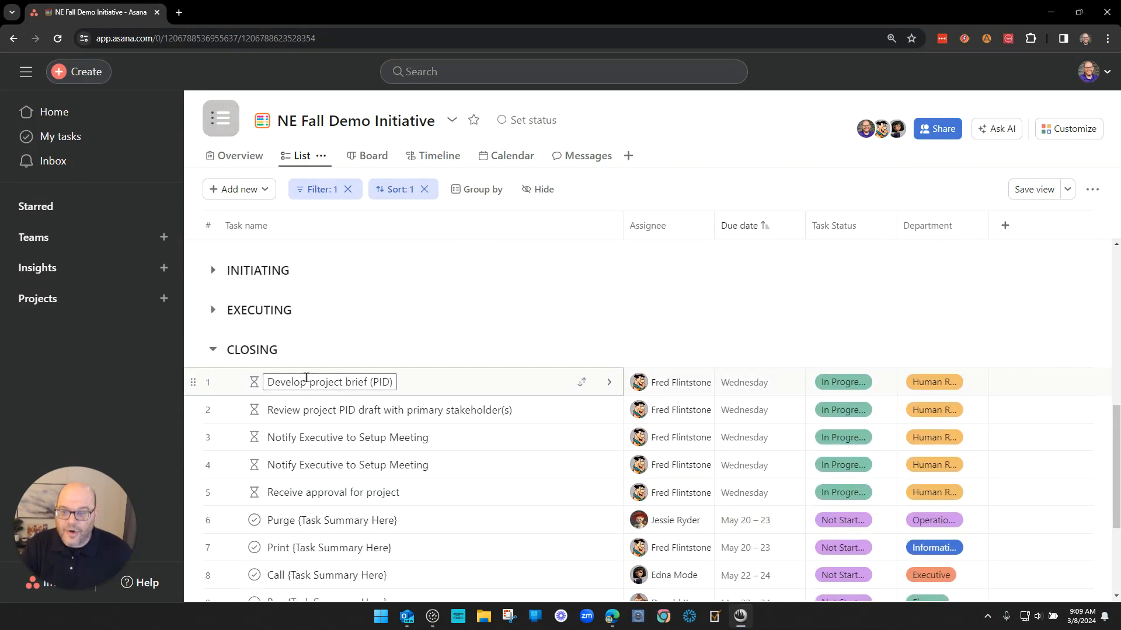
# Select the five moved tasks in CLOSING, from "Develop project brief (PID)" to "Receive approval for project", and return them to PLANNING
pyautogui.moveTo(299, 382); pyautogui.dragTo(380, 492)
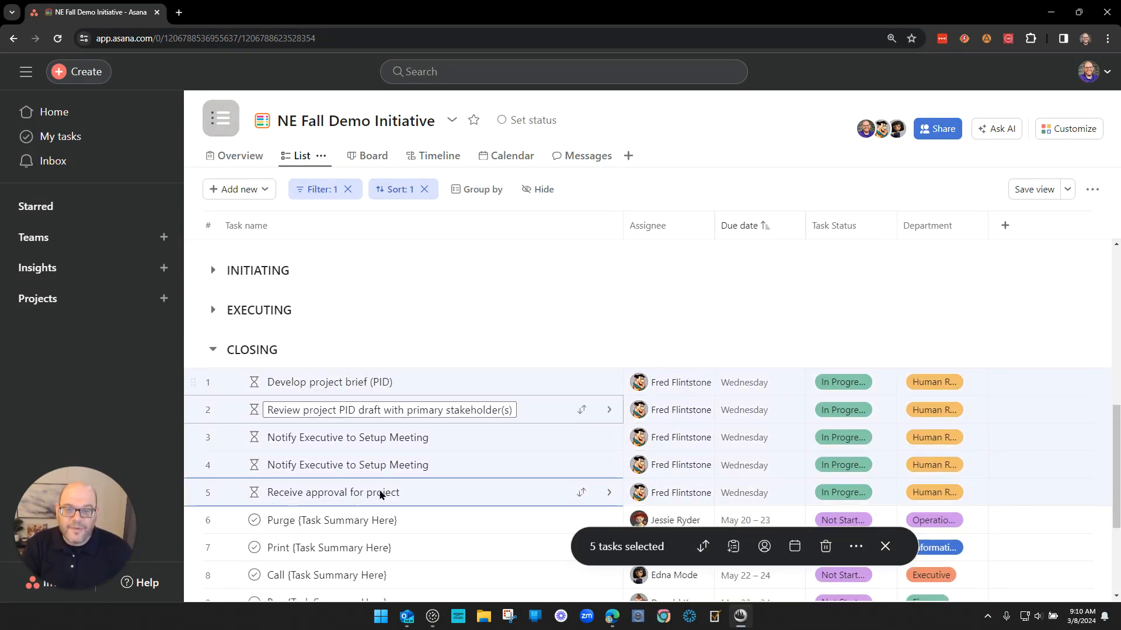
pyautogui.click(582, 382)
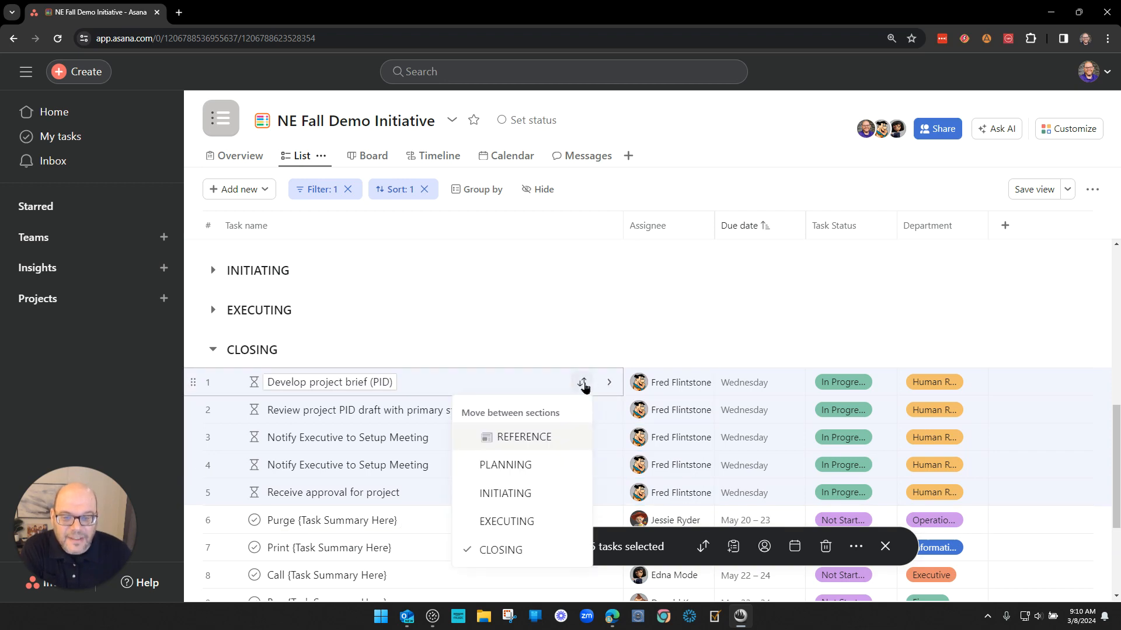
pyautogui.click(520, 464)
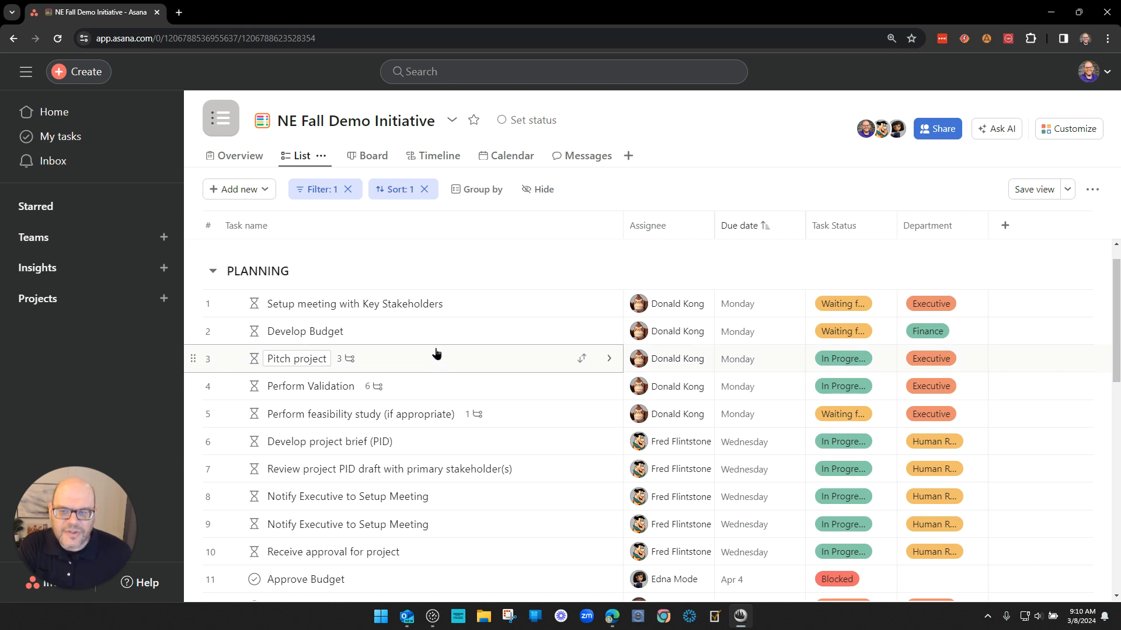
# Select the first seven PLANNING tasks and bulk-edit their fields to set Publish Date to 03/13/24
pyautogui.click(294, 304)
pyautogui.keyDown('shift'); pyautogui.click(315, 470); pyautogui.keyUp('shift')
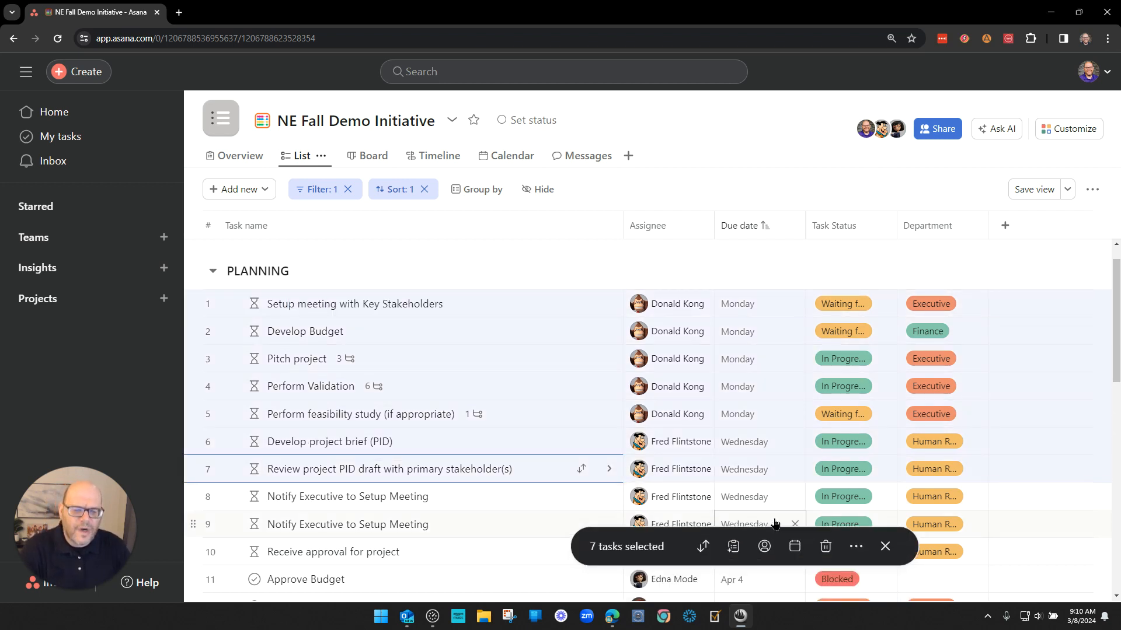
pyautogui.click(856, 546)
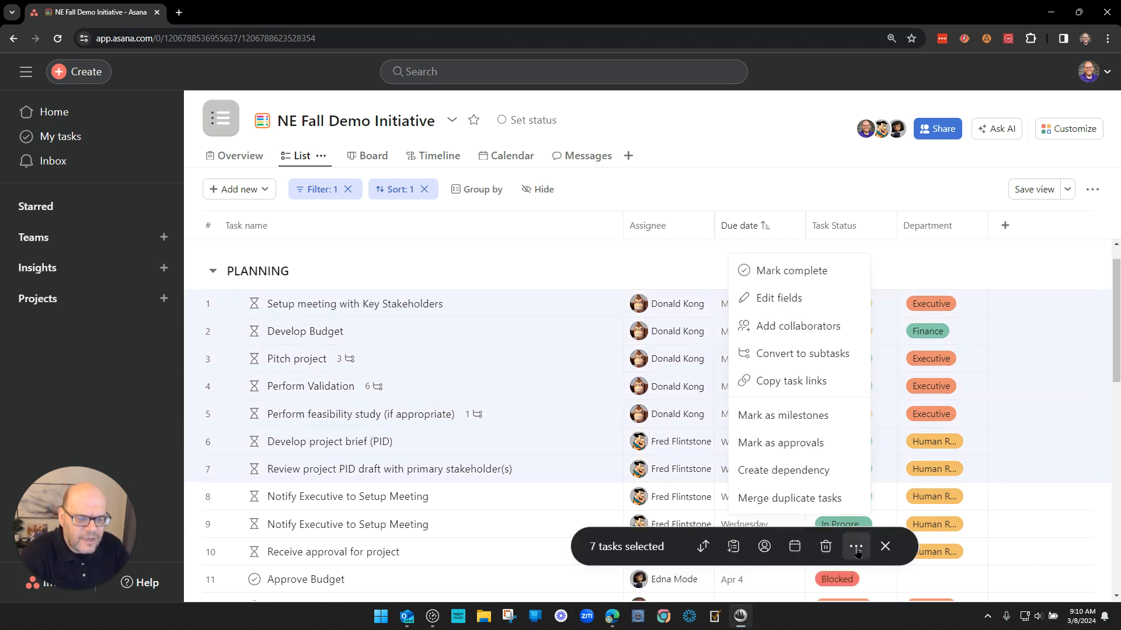
pyautogui.click(776, 298)
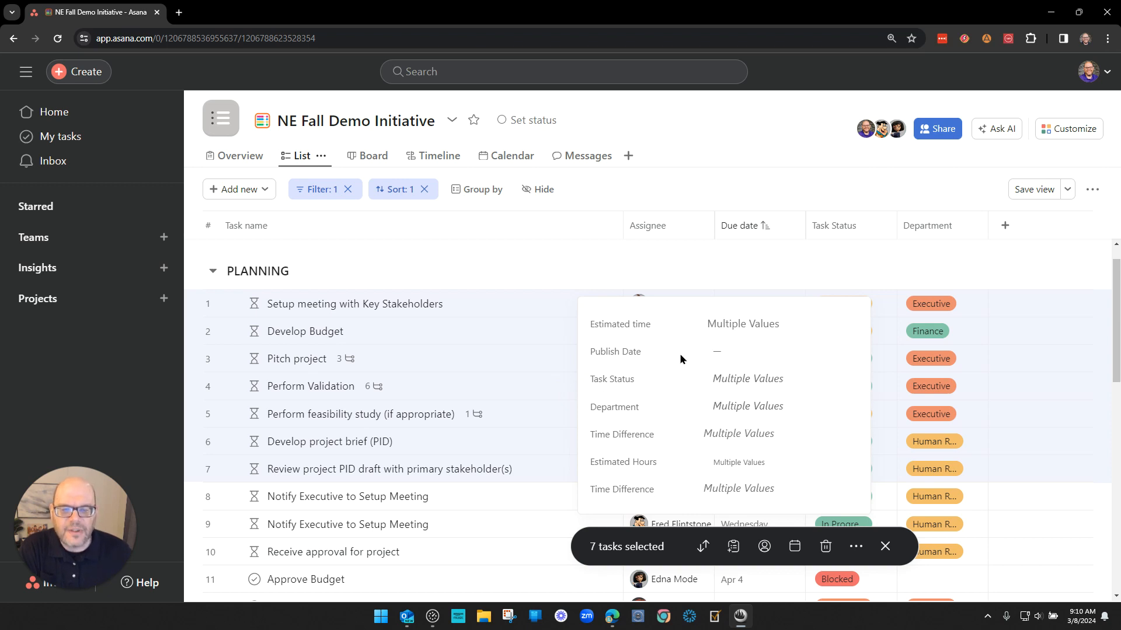
pyautogui.click(737, 354)
pyautogui.click(722, 354)
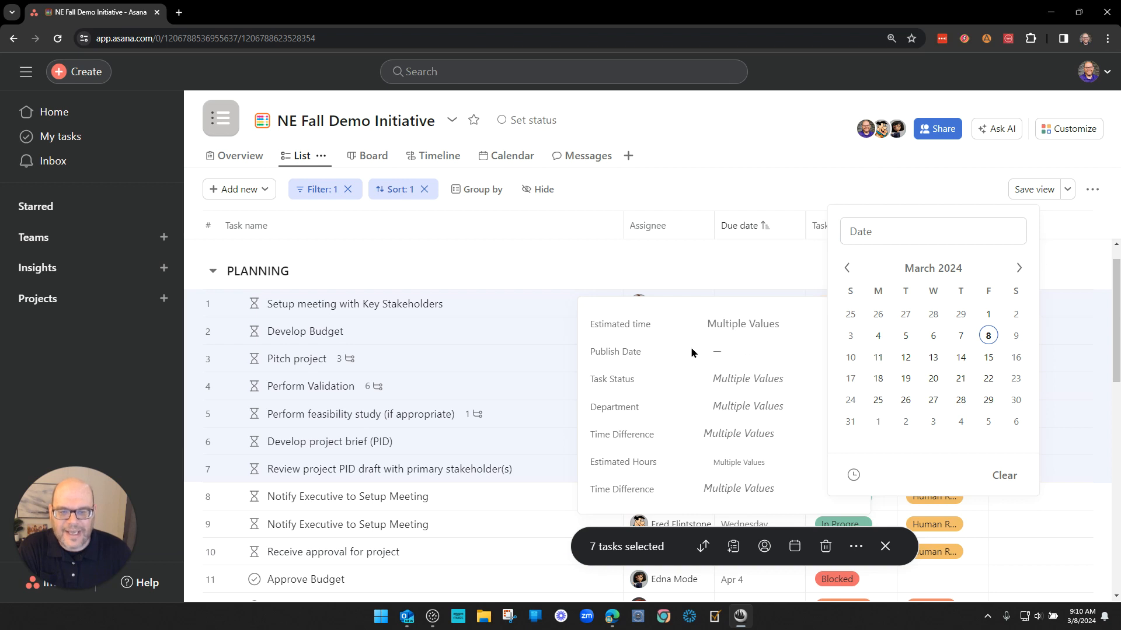
pyautogui.click(932, 358)
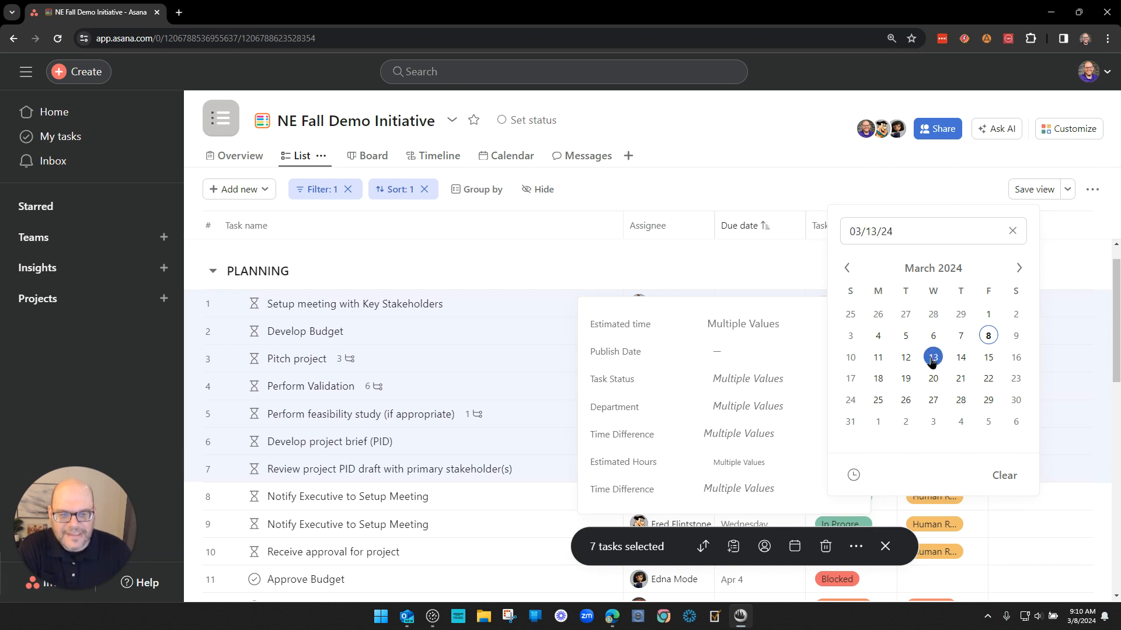
# Set Estimated Hours to 0.50 for the seven selected tasks and clear the selection
pyautogui.click(741, 466)
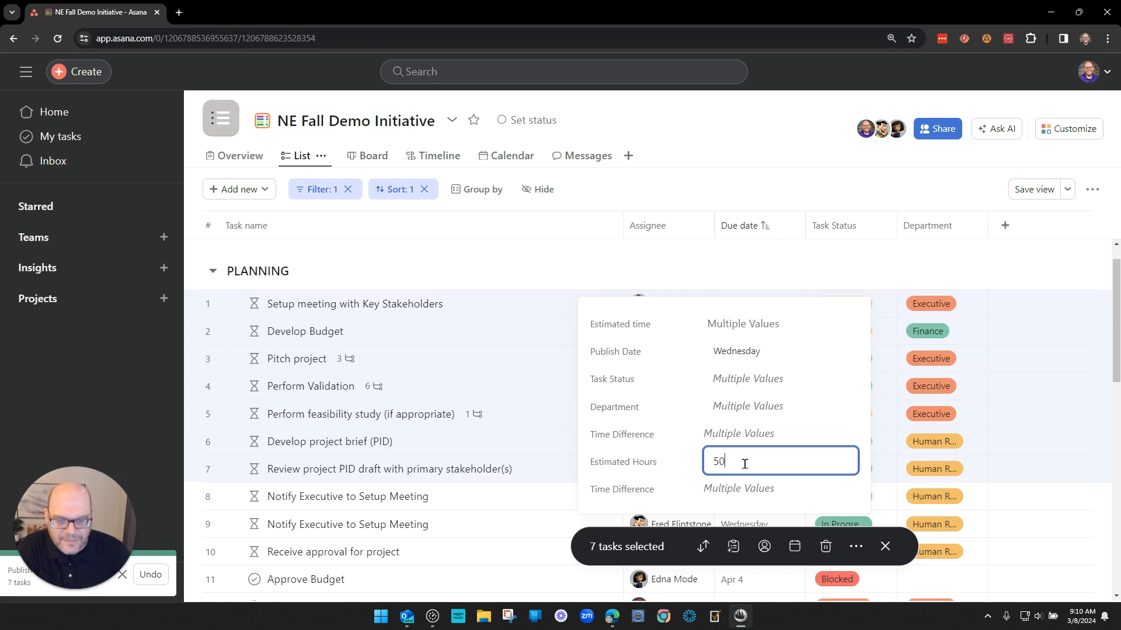
pyautogui.doubleClick(710, 463)
pyautogui.write('.5')
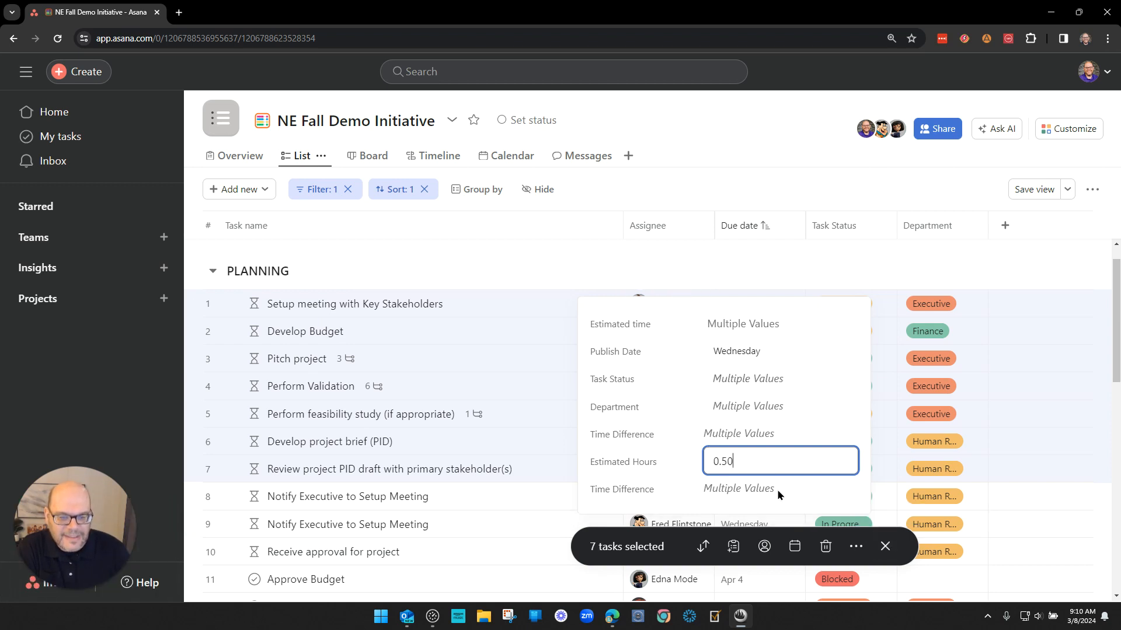
pyautogui.click(885, 546)
pyautogui.moveTo(640, 526)
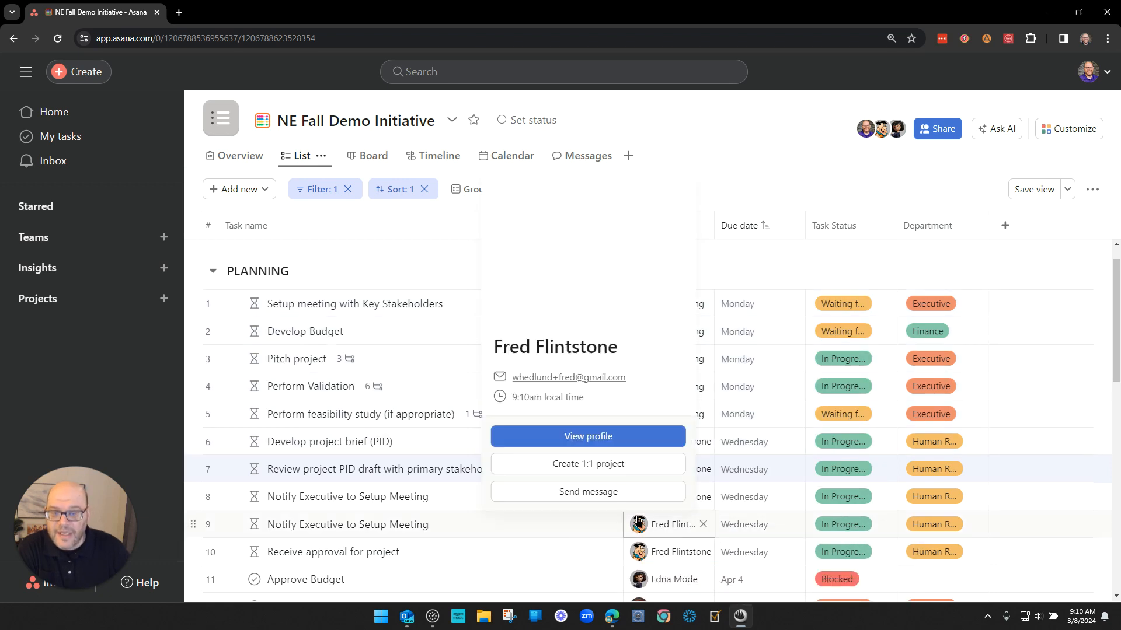